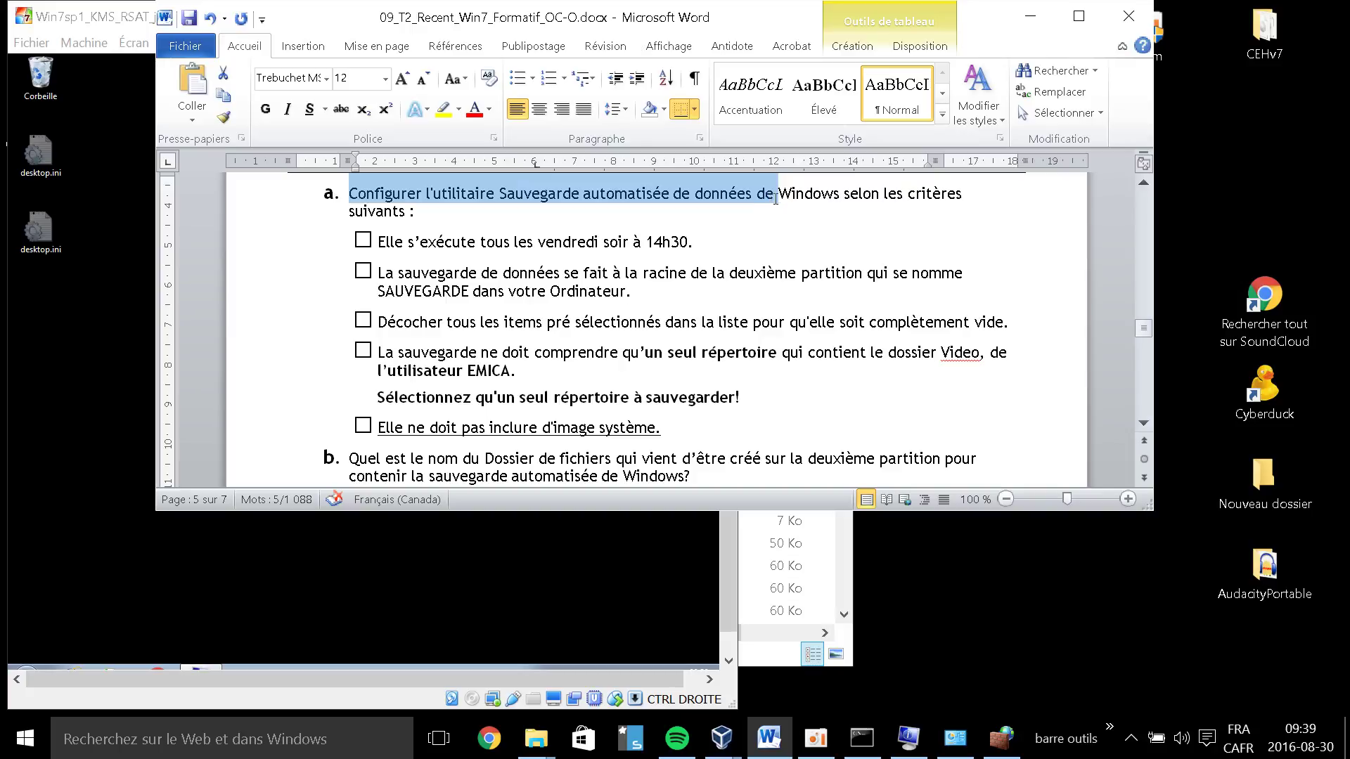
Review the automatic Windows backup criteria listed under item a of the Word exercise document
drag(776, 199, 545, 239)
drag(373, 242, 676, 248)
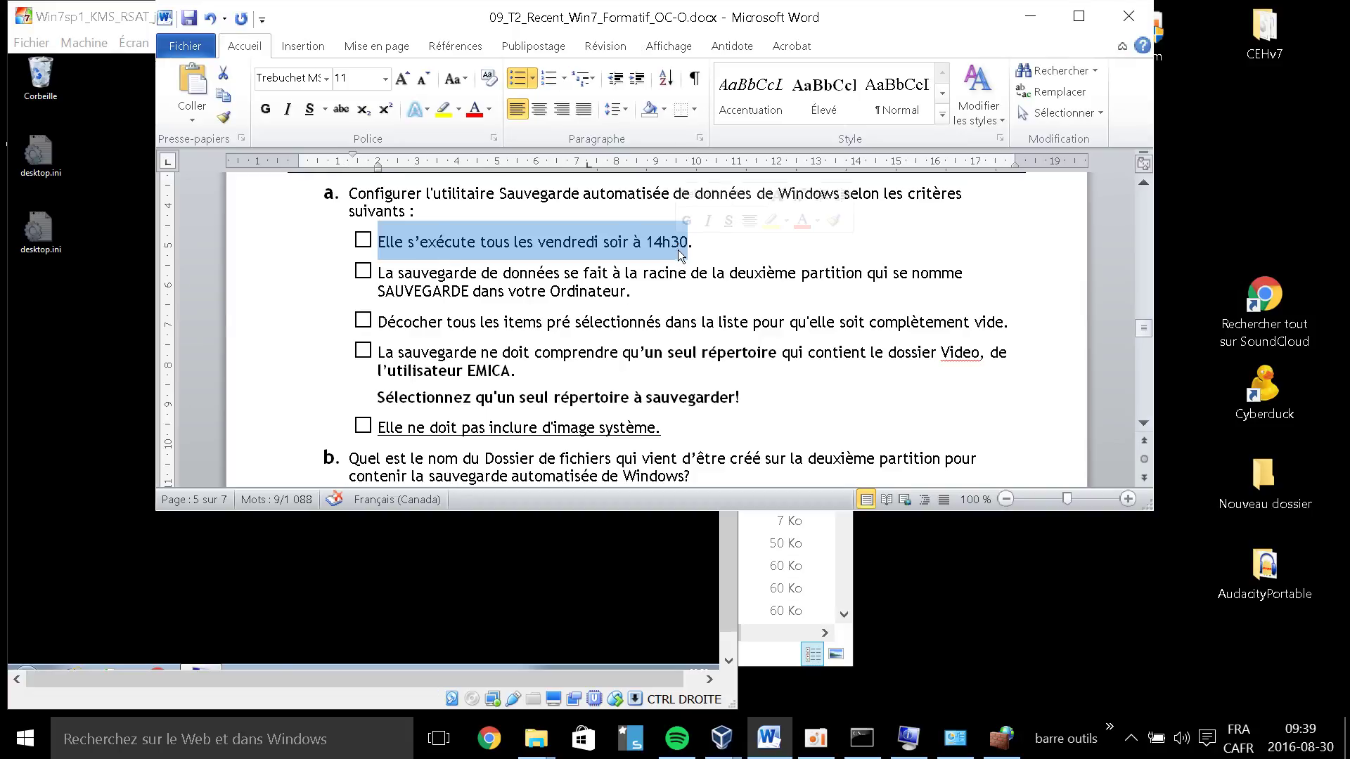
drag(373, 274, 988, 322)
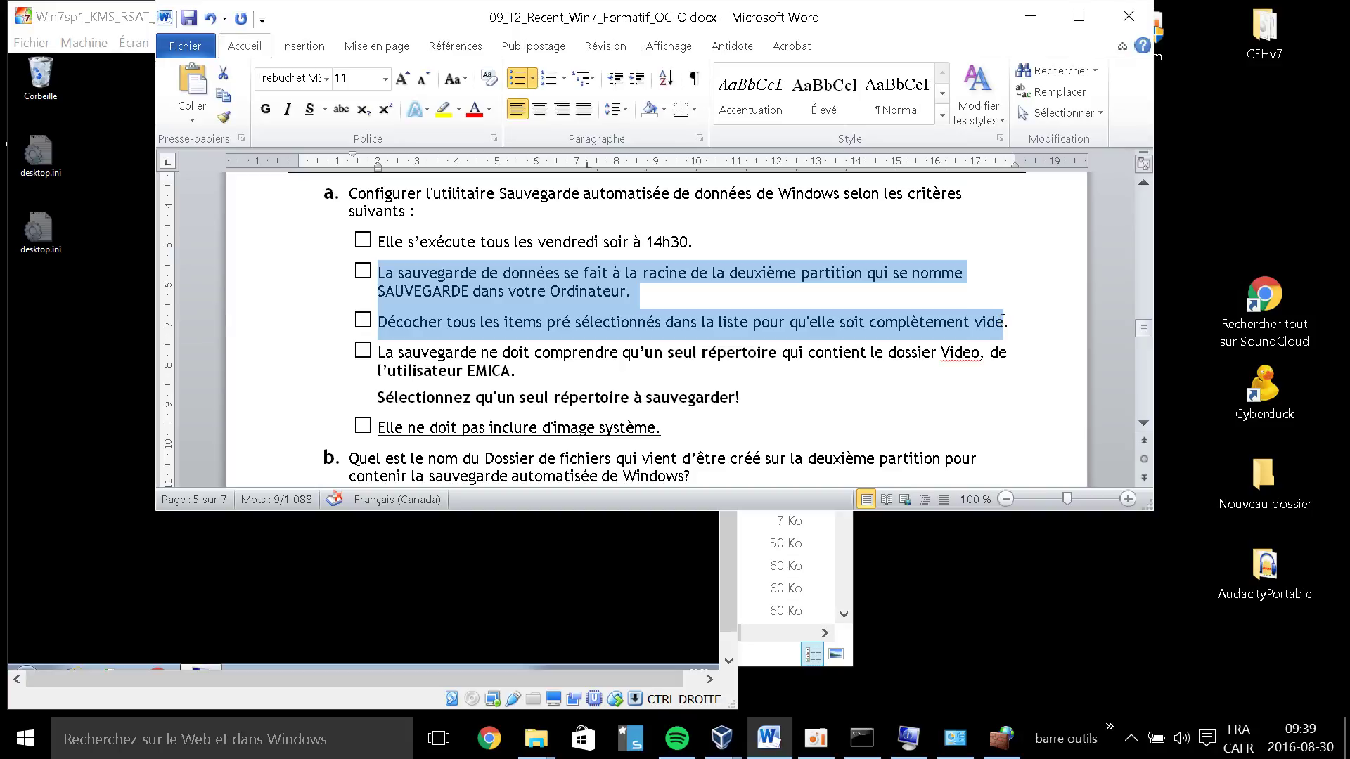
drag(1003, 329, 999, 350)
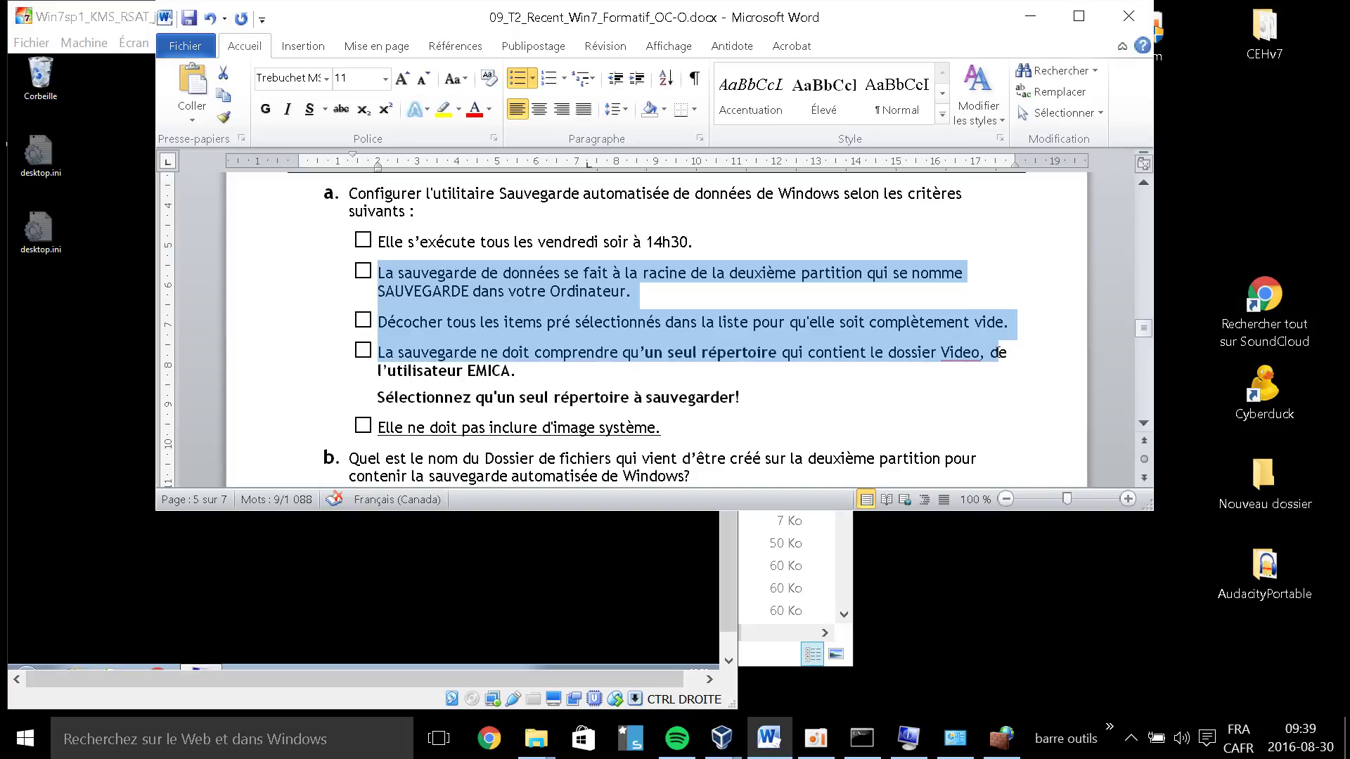
drag(999, 352, 1005, 364)
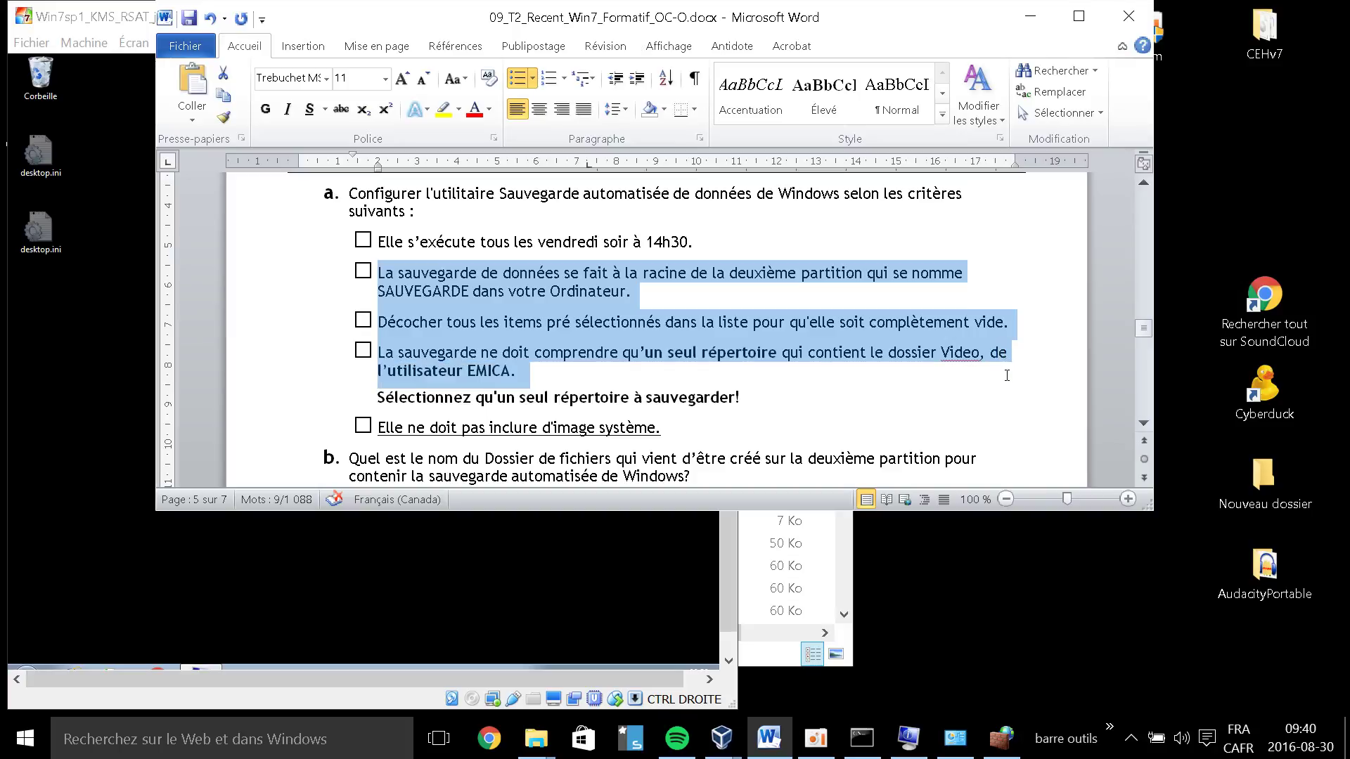
drag(1007, 388, 1007, 414)
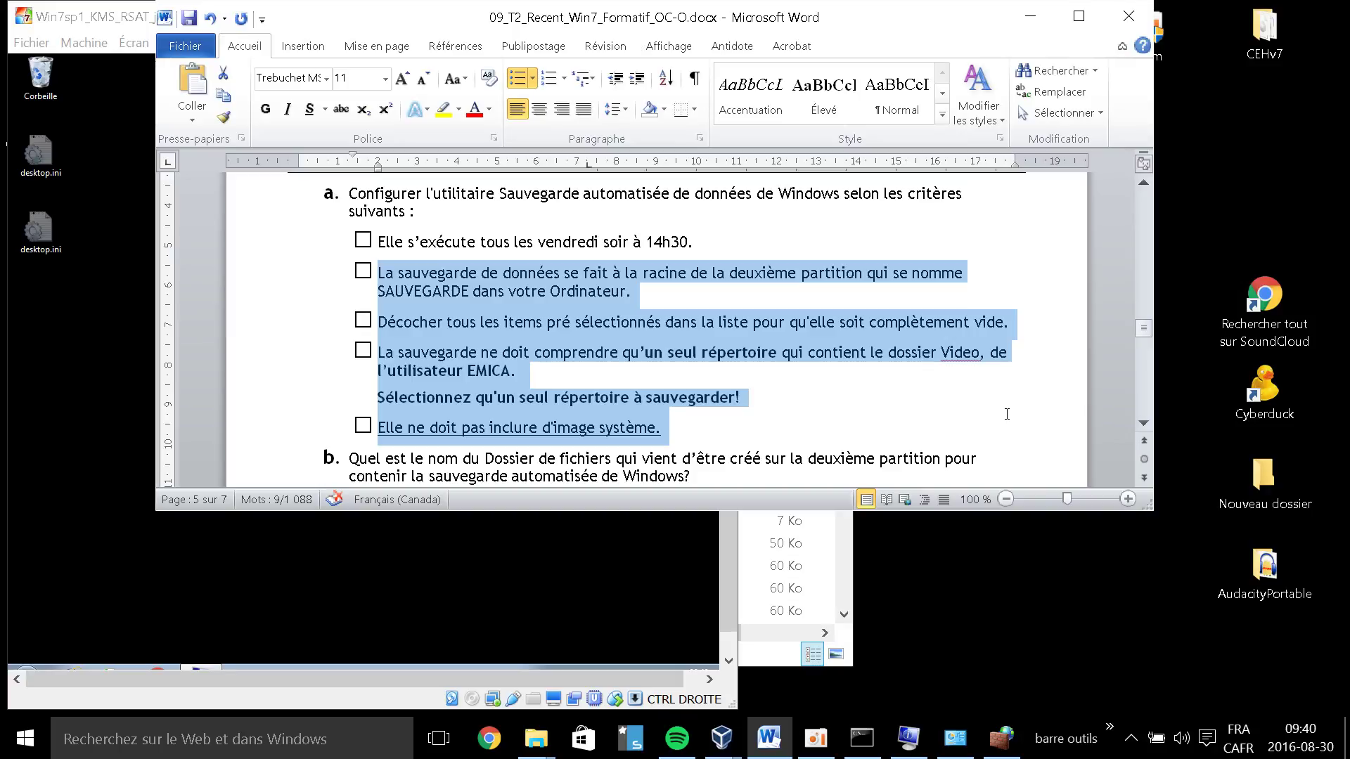
Check the drives in the Windows 7 virtual machine's Ordinateur window, and compare them with the criteria in the Word document
click(74, 348)
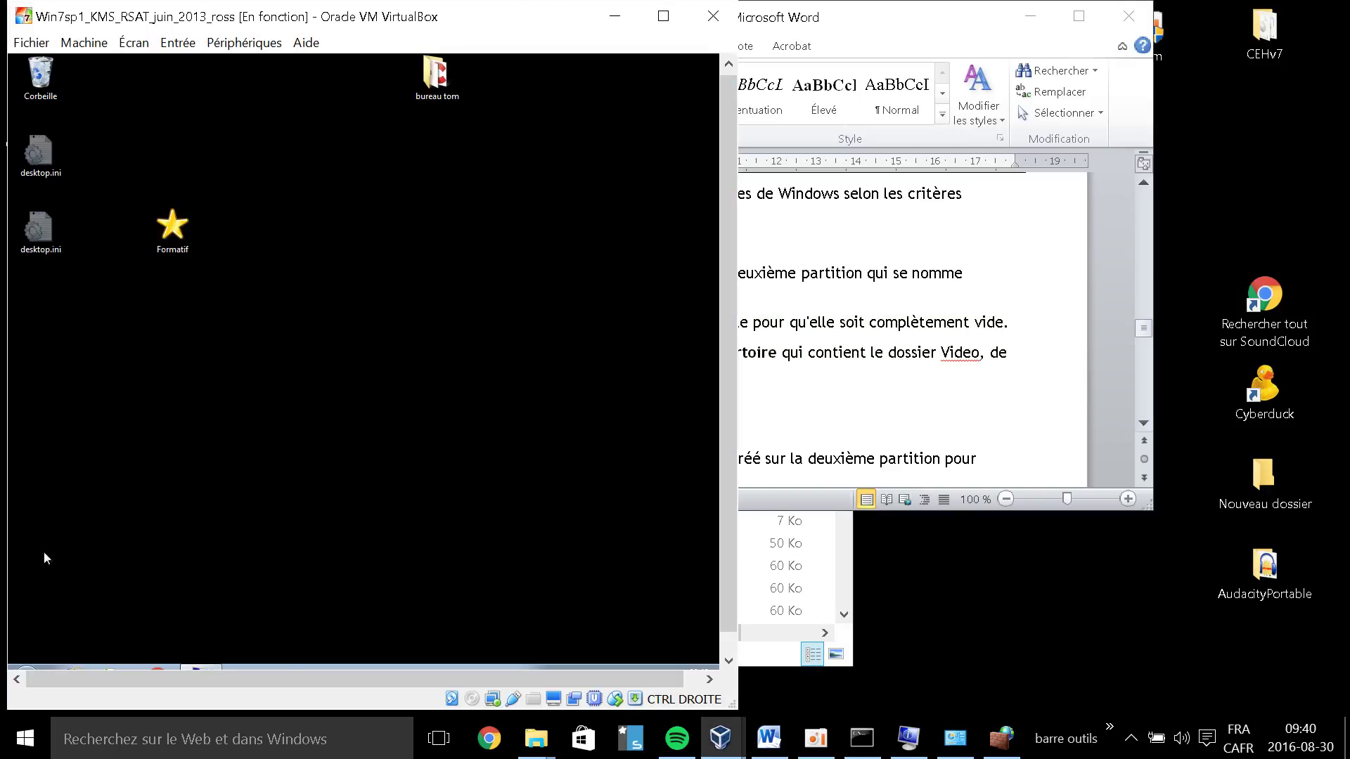
click(28, 668)
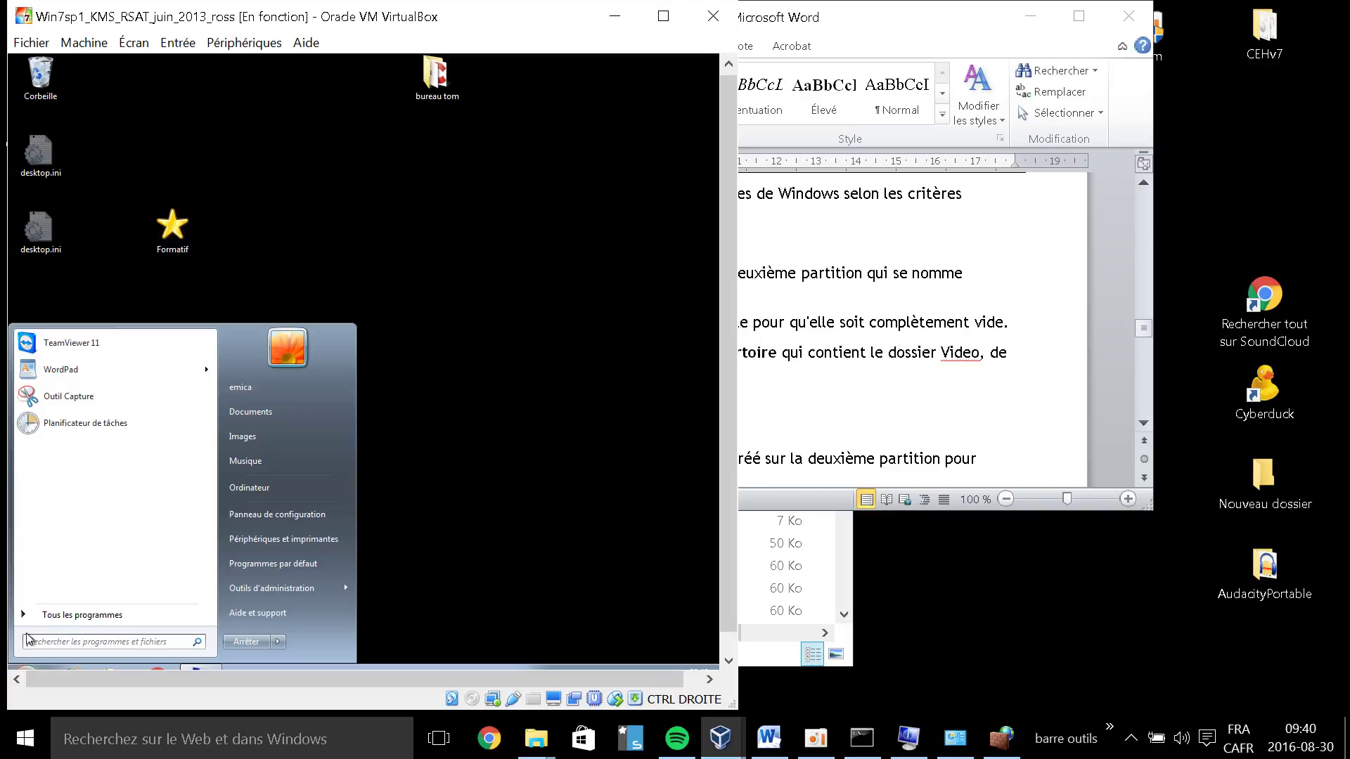
click(272, 487)
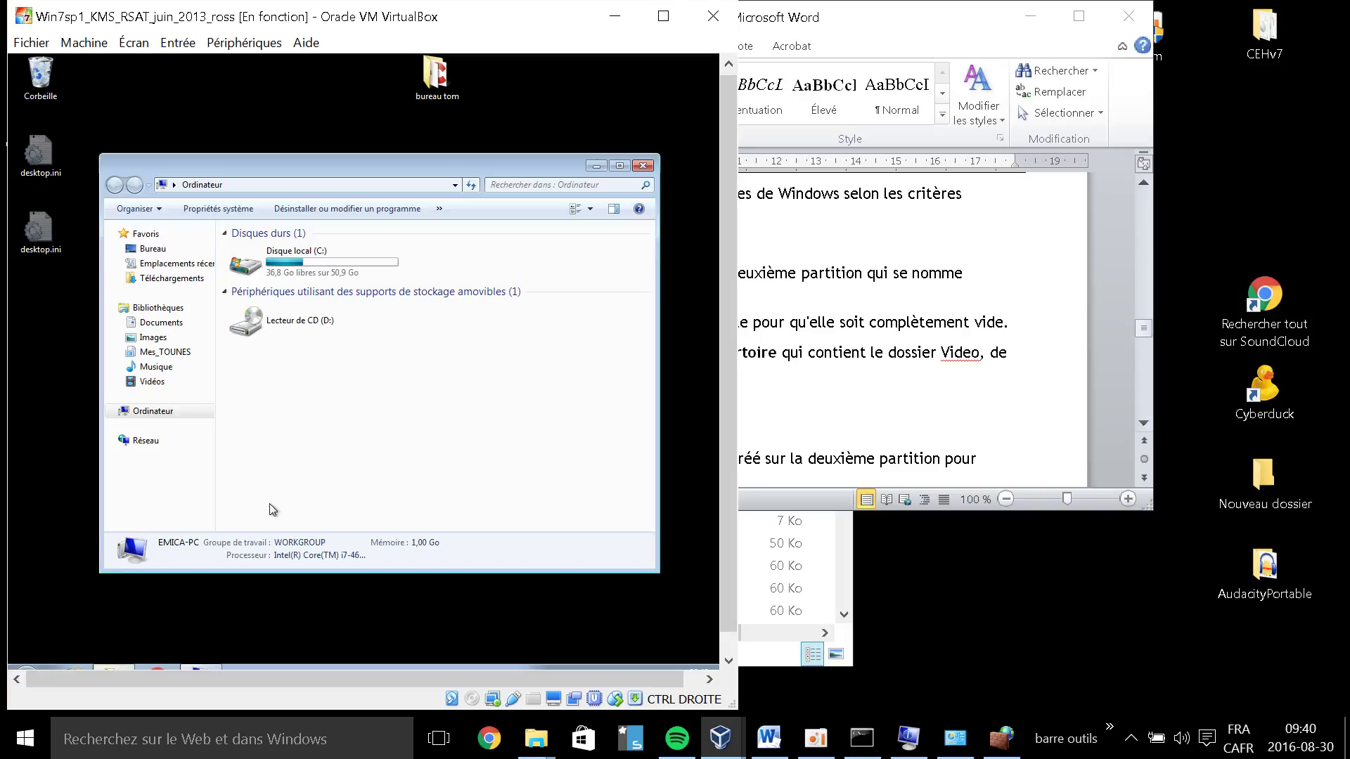
click(919, 226)
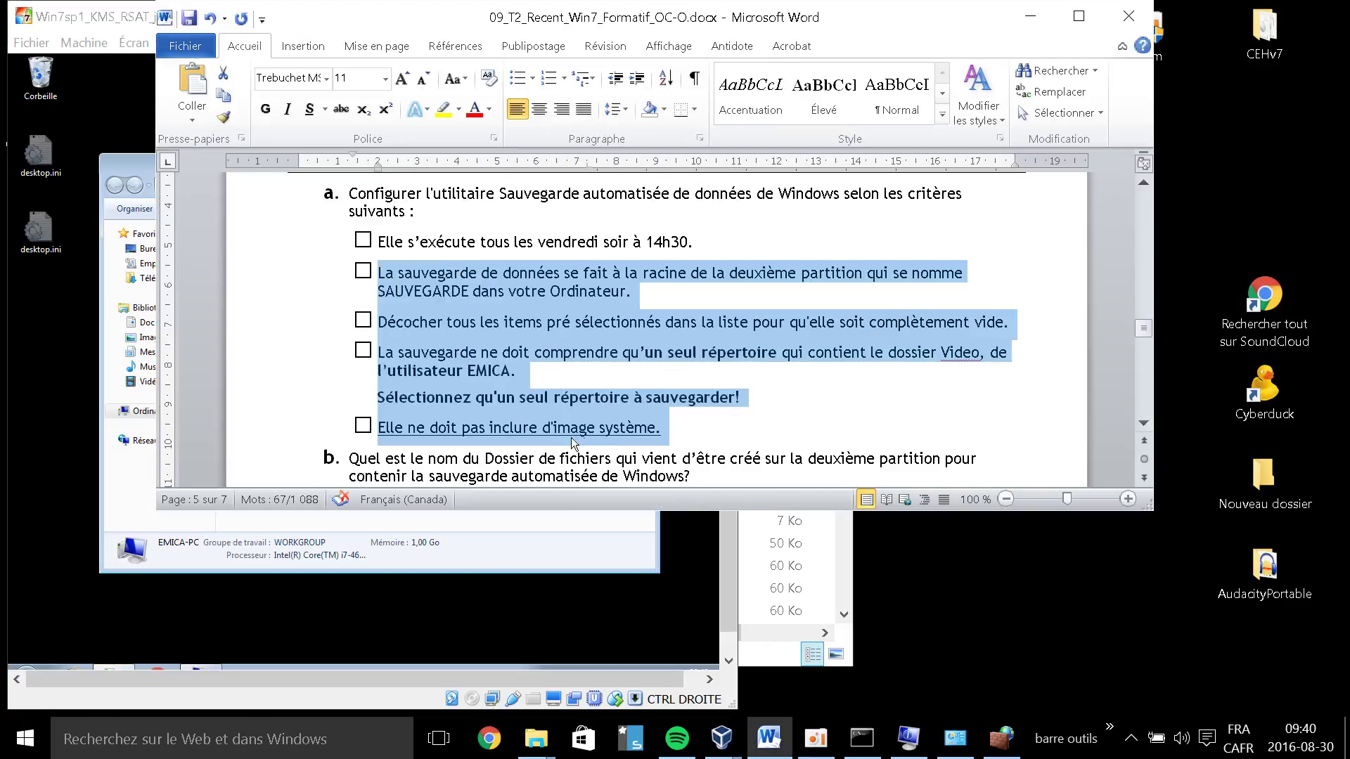
click(549, 328)
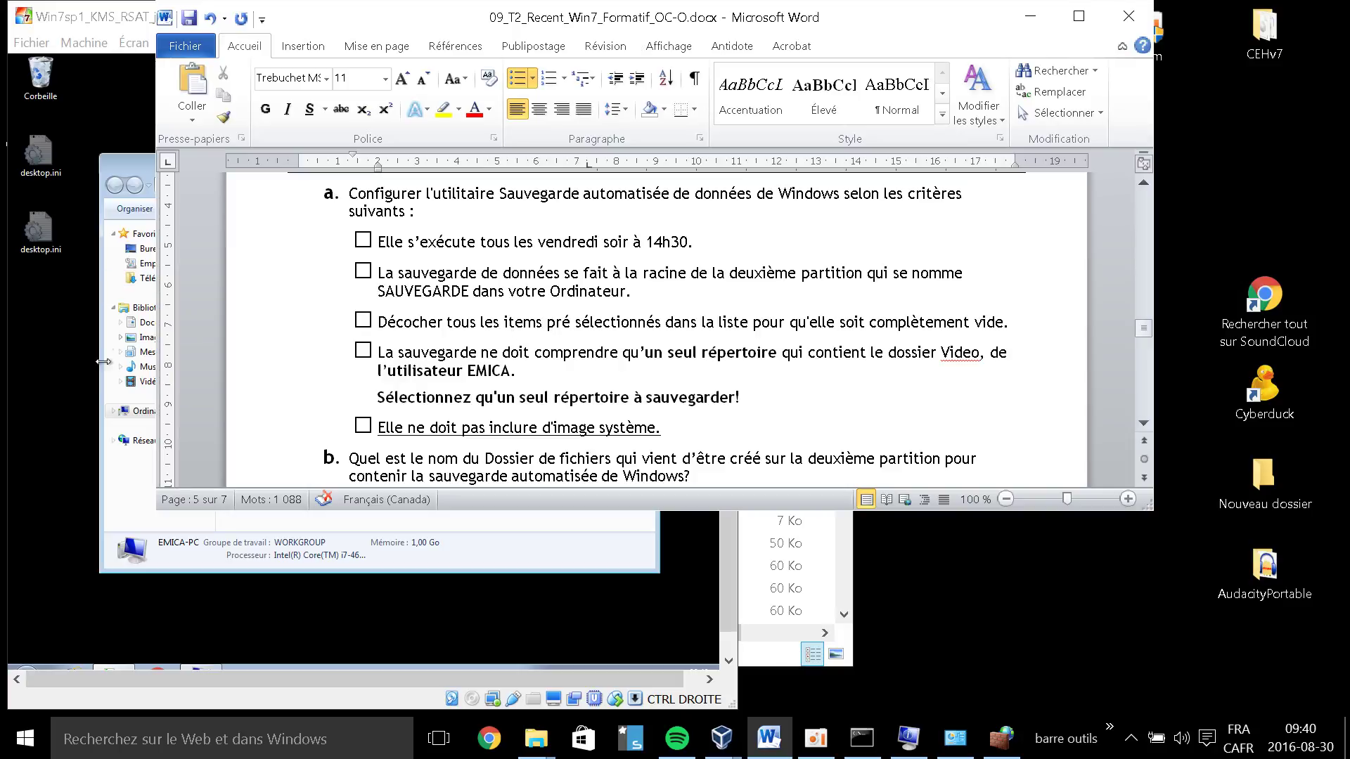
Switch to the Windows 7 virtual machine, open Gestion des disques, and start reducing volume C:
click(137, 159)
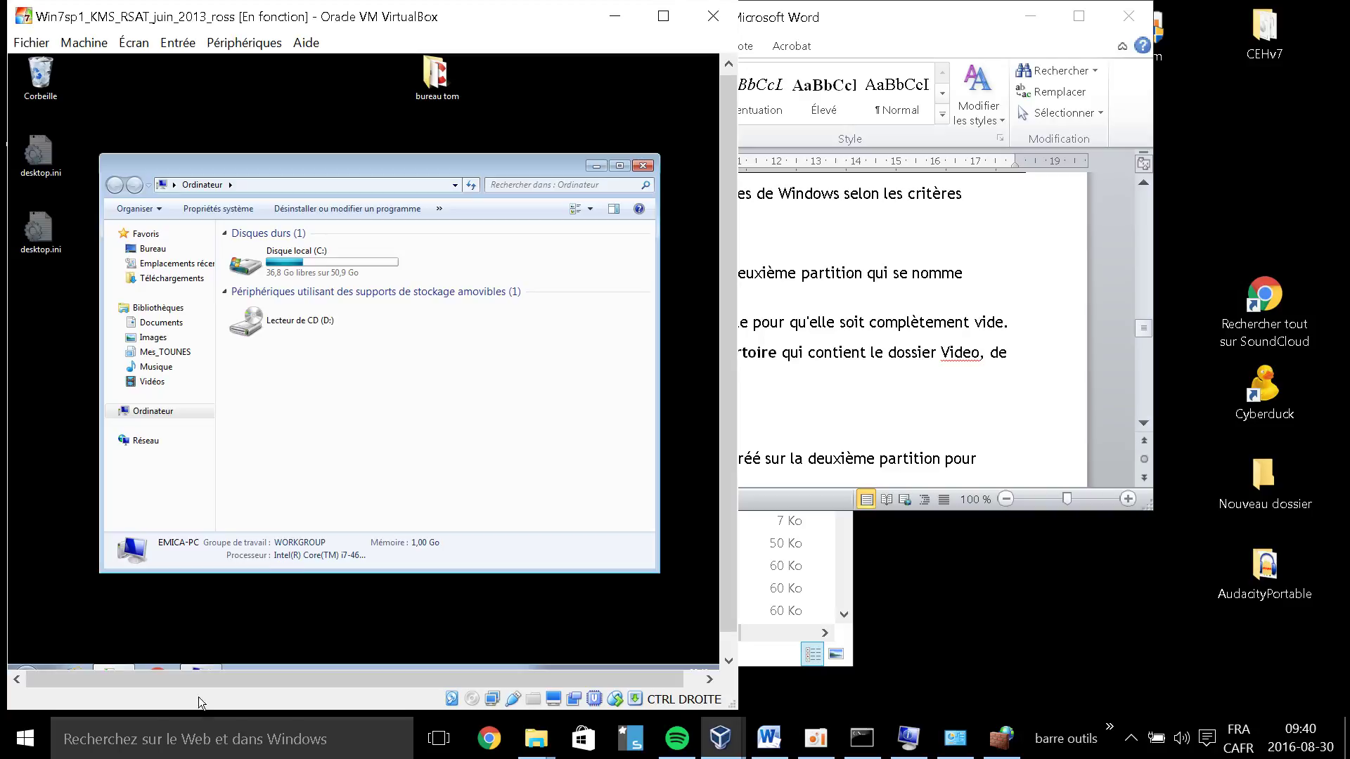
click(28, 677)
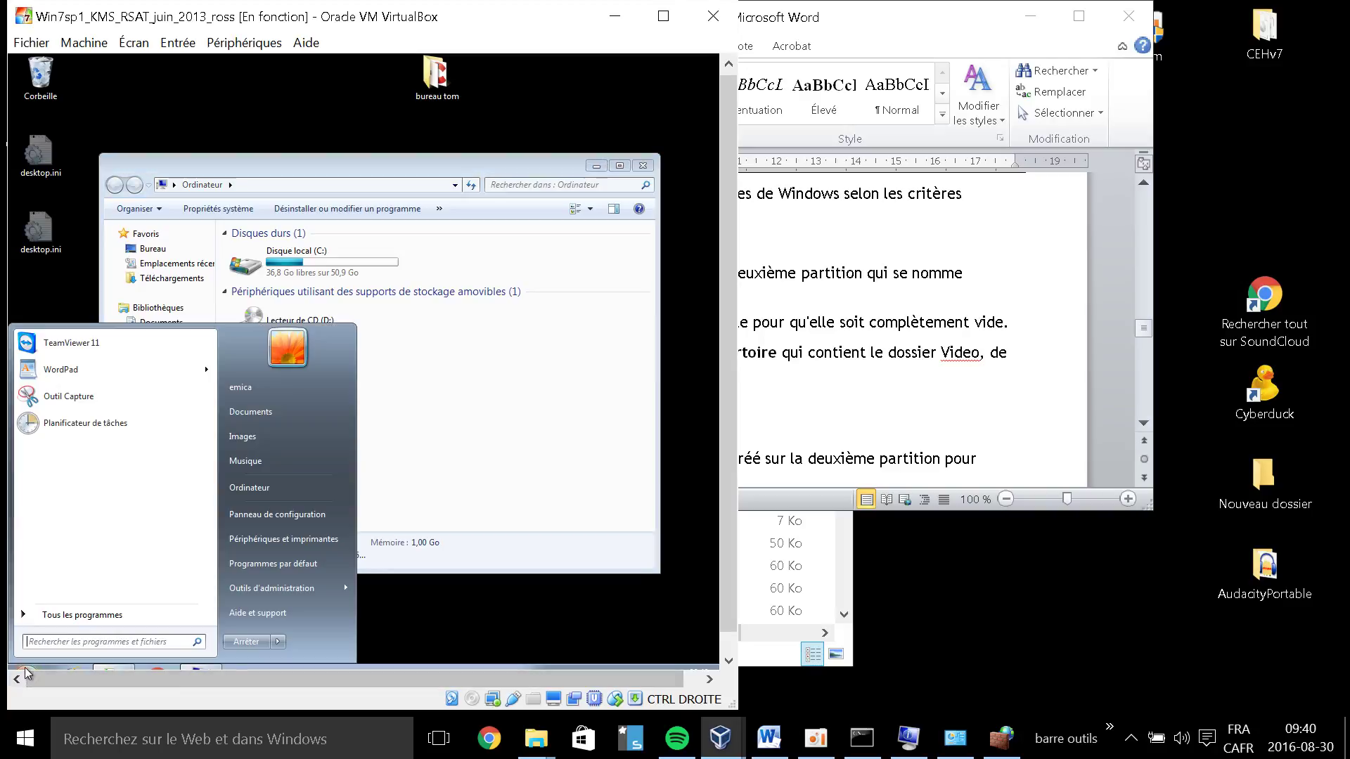
right_click(267, 486)
click(301, 509)
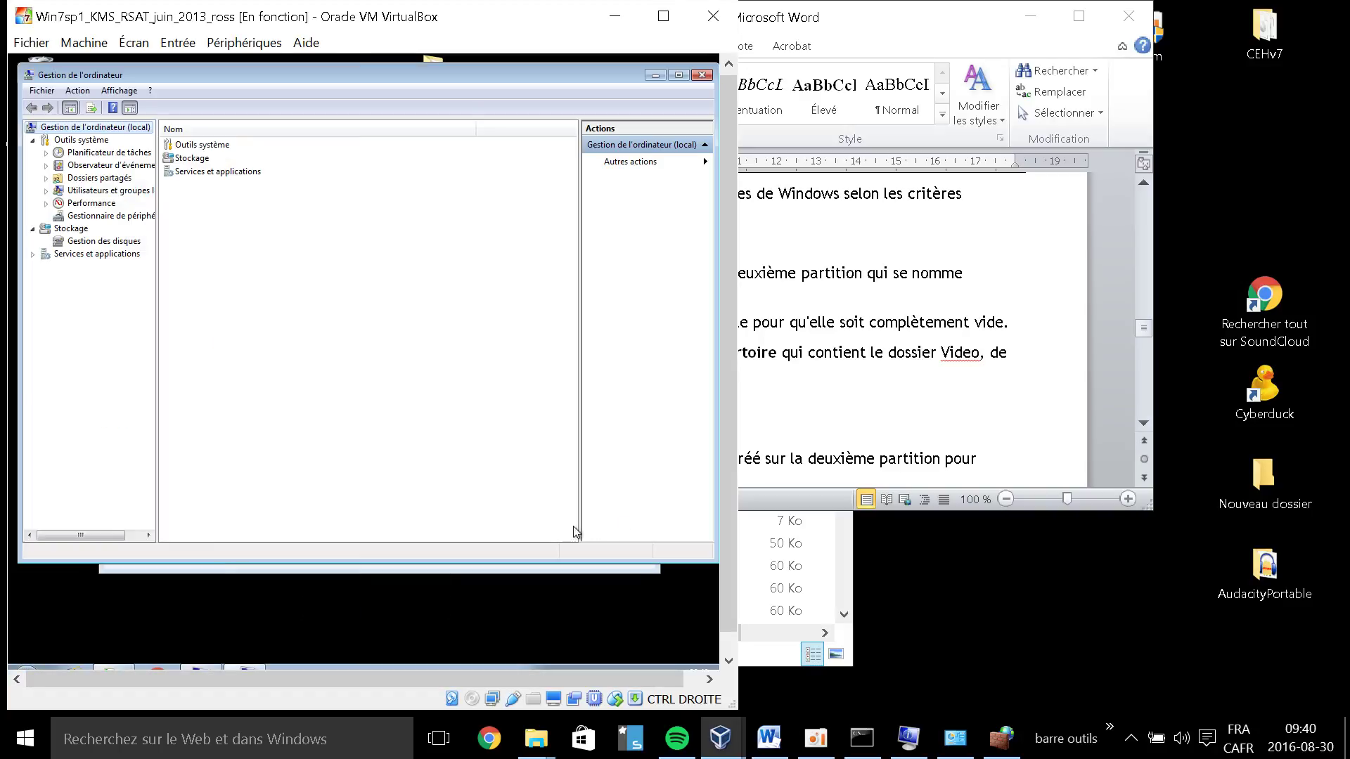
click(107, 241)
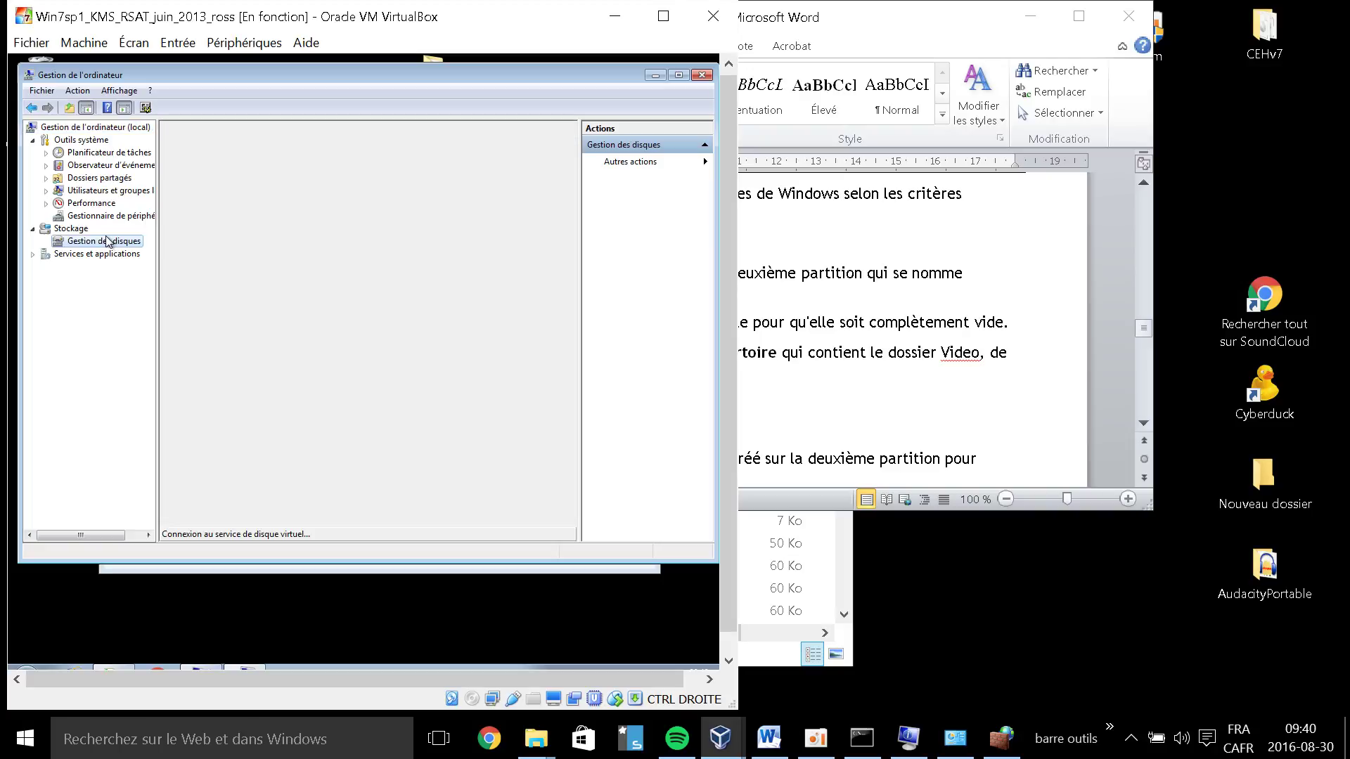
right_click(388, 368)
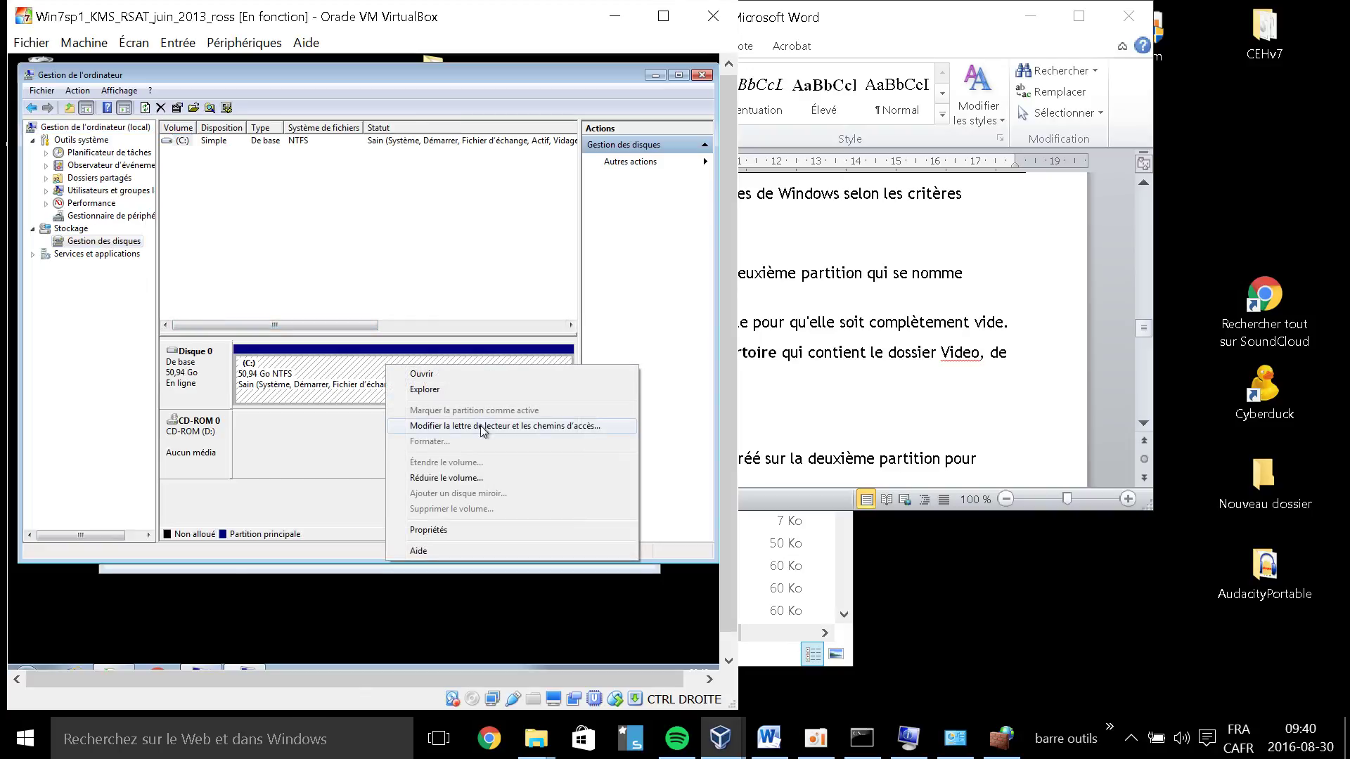
click(485, 478)
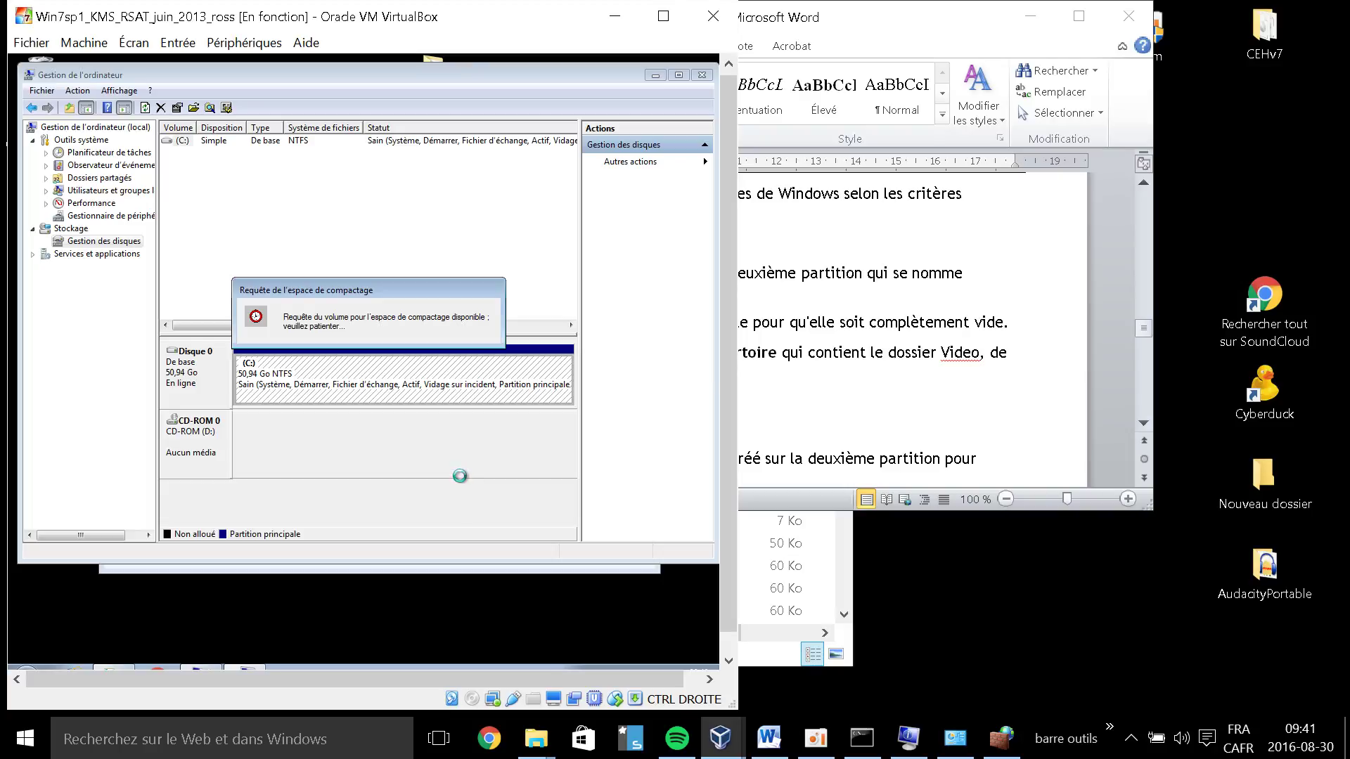
click(821, 747)
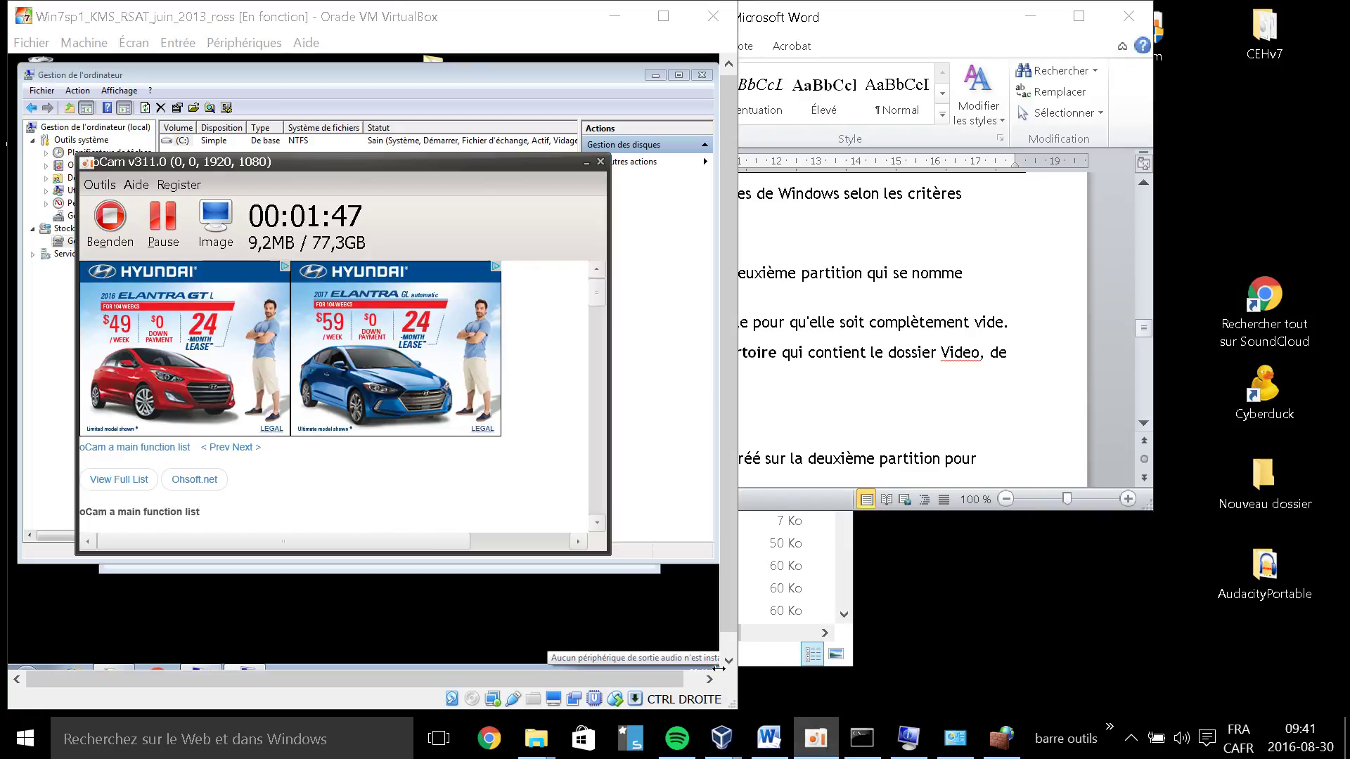
drag(588, 128, 1212, 184)
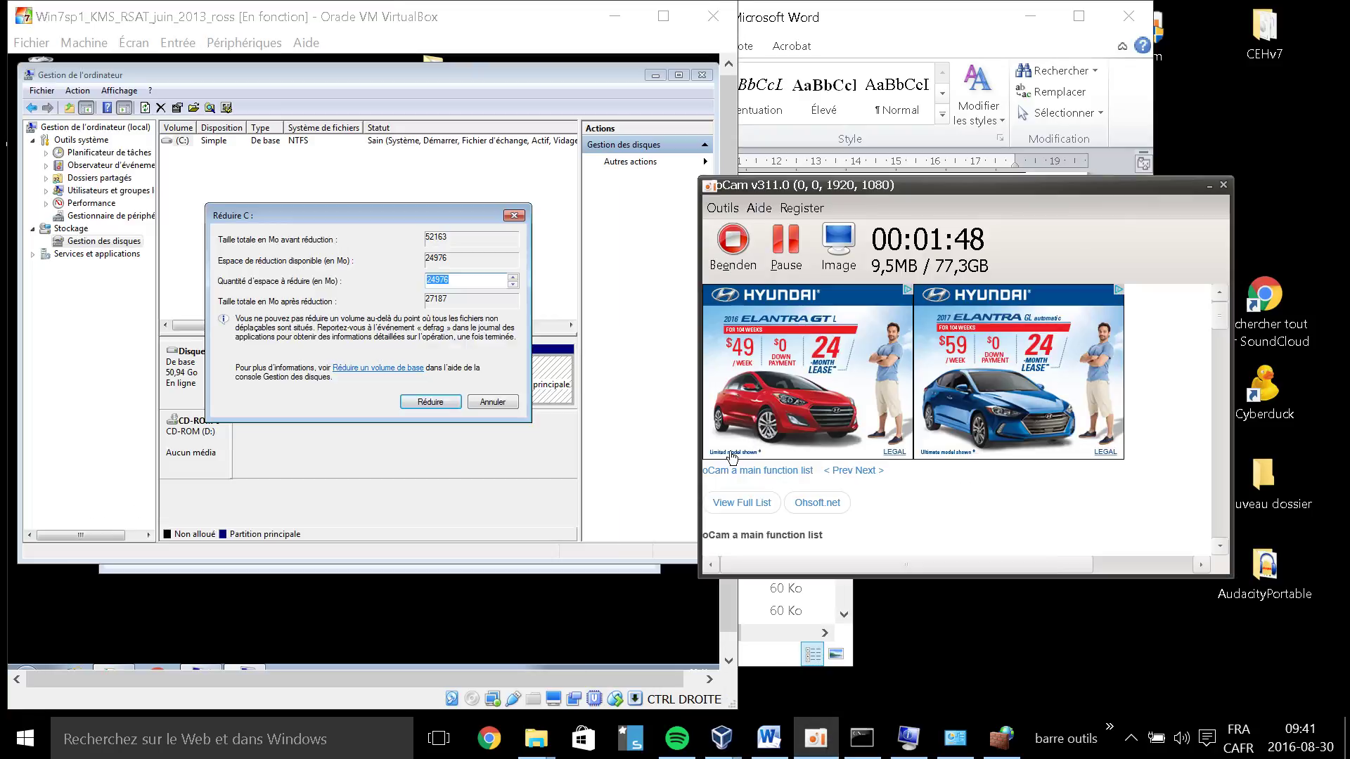
click(1211, 186)
Set the amount of space to shrink to 10000 MB and reduce volume C:
click(463, 279)
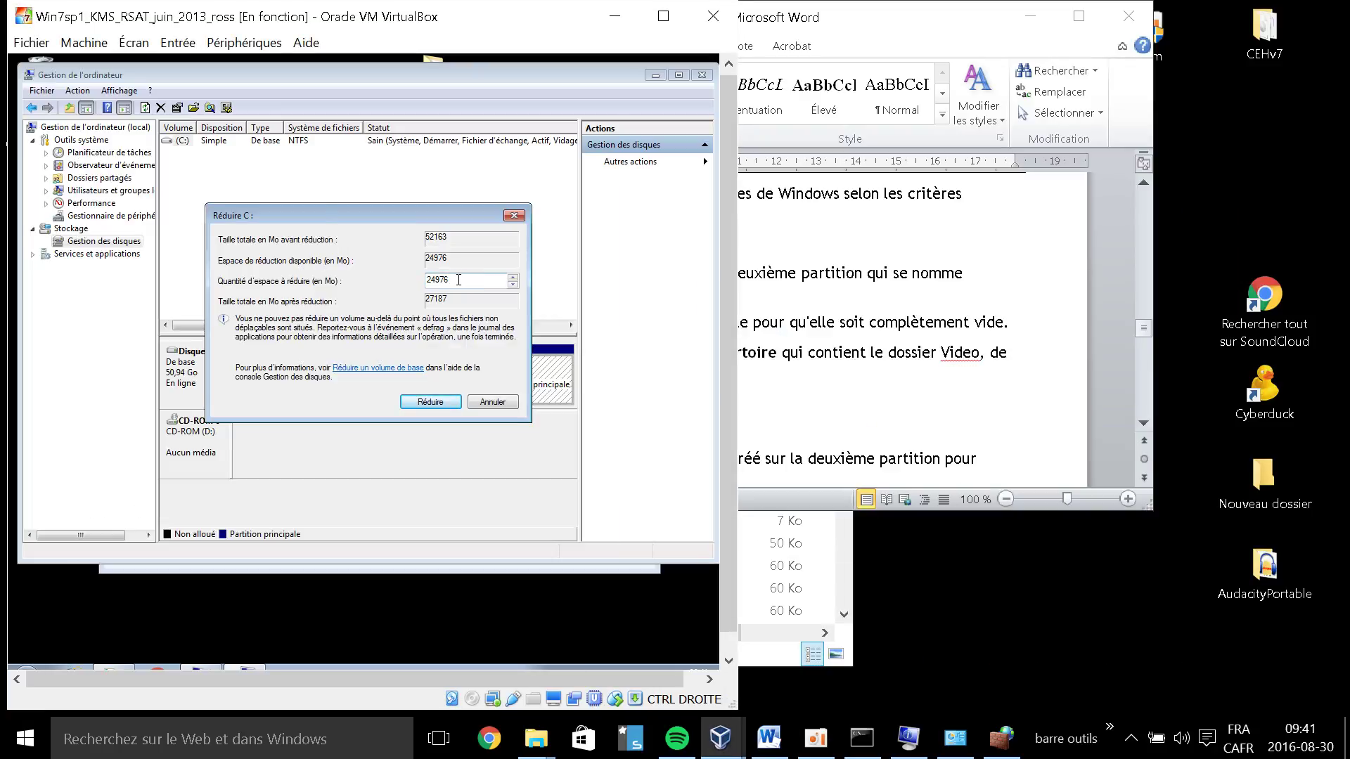
double_click(444, 281)
click(465, 279)
double_click(465, 280)
text(10000)
click(429, 402)
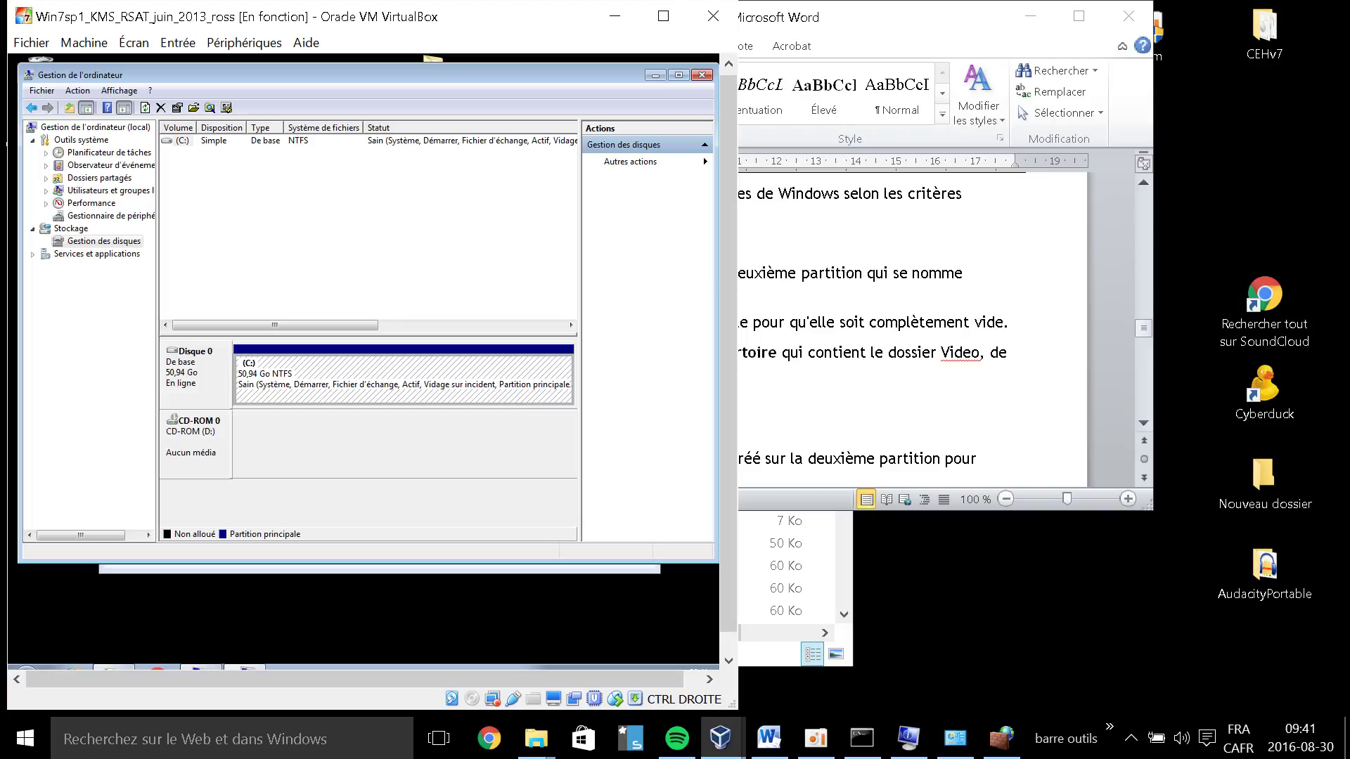
Start a new simple volume in Disk 0's unallocated space, keeping the default size and drive letter E
click(816, 738)
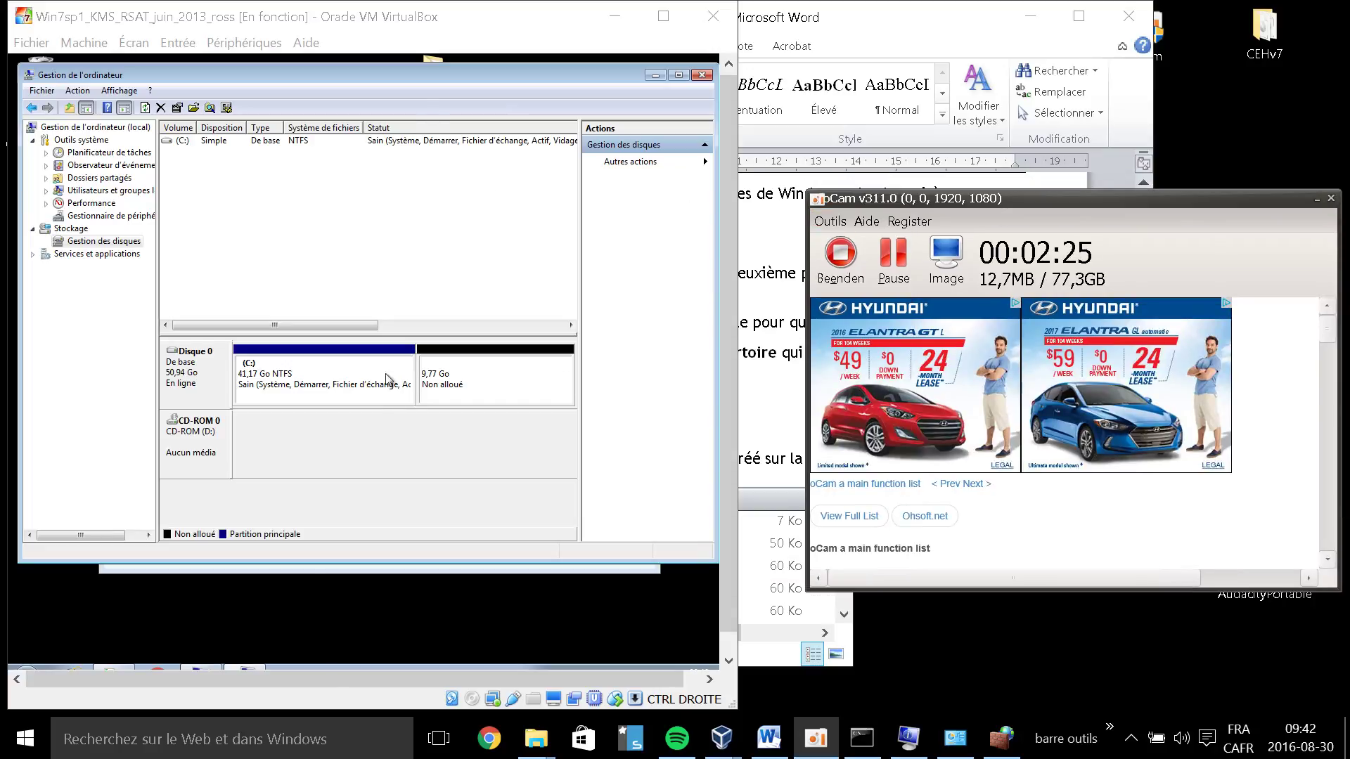
click(470, 395)
right_click(473, 374)
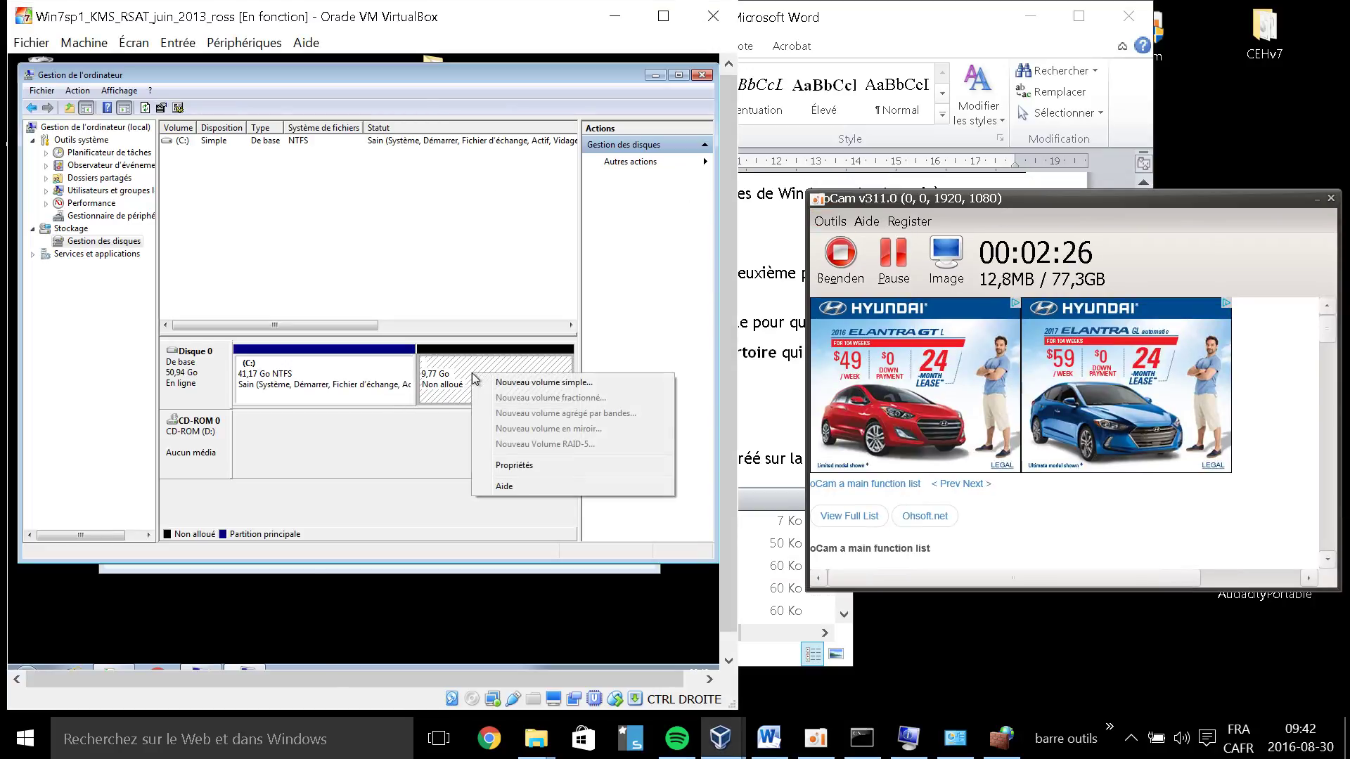
click(567, 389)
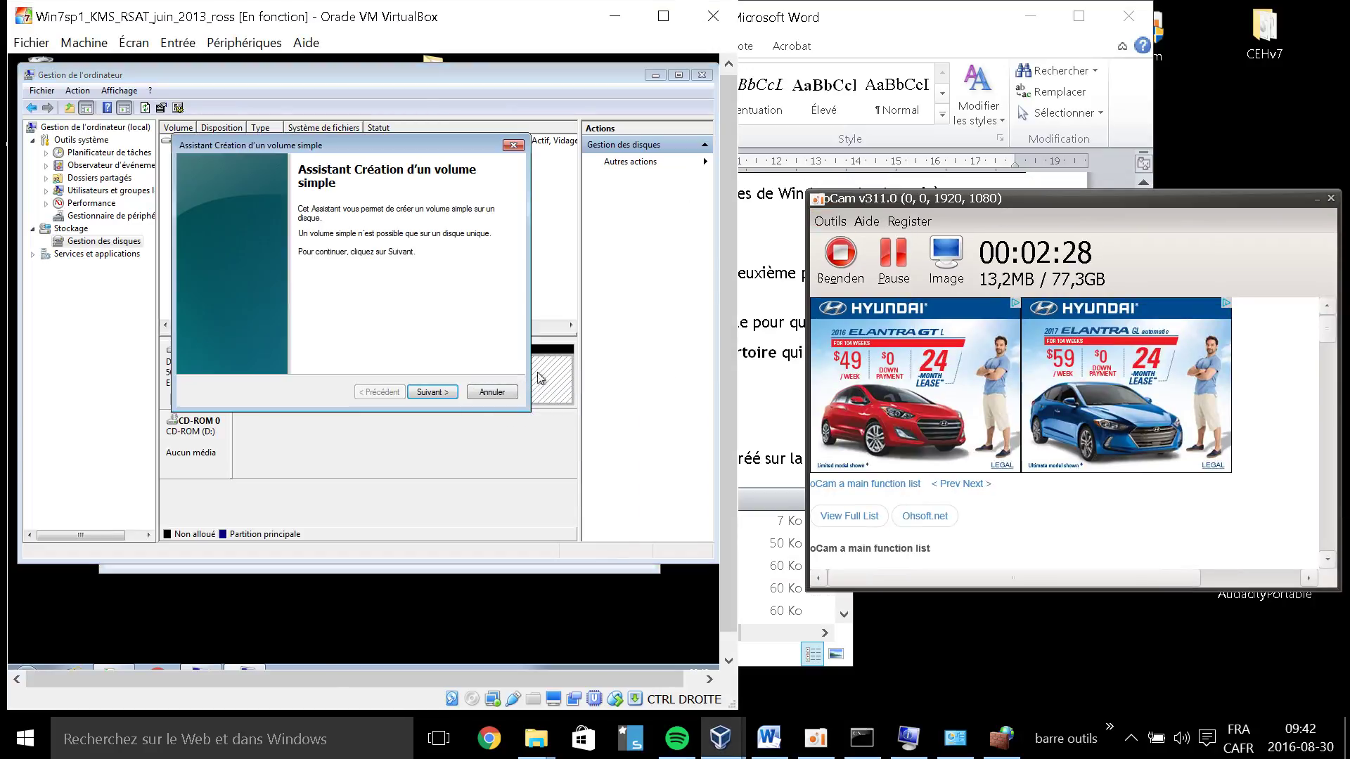
click(446, 392)
click(445, 392)
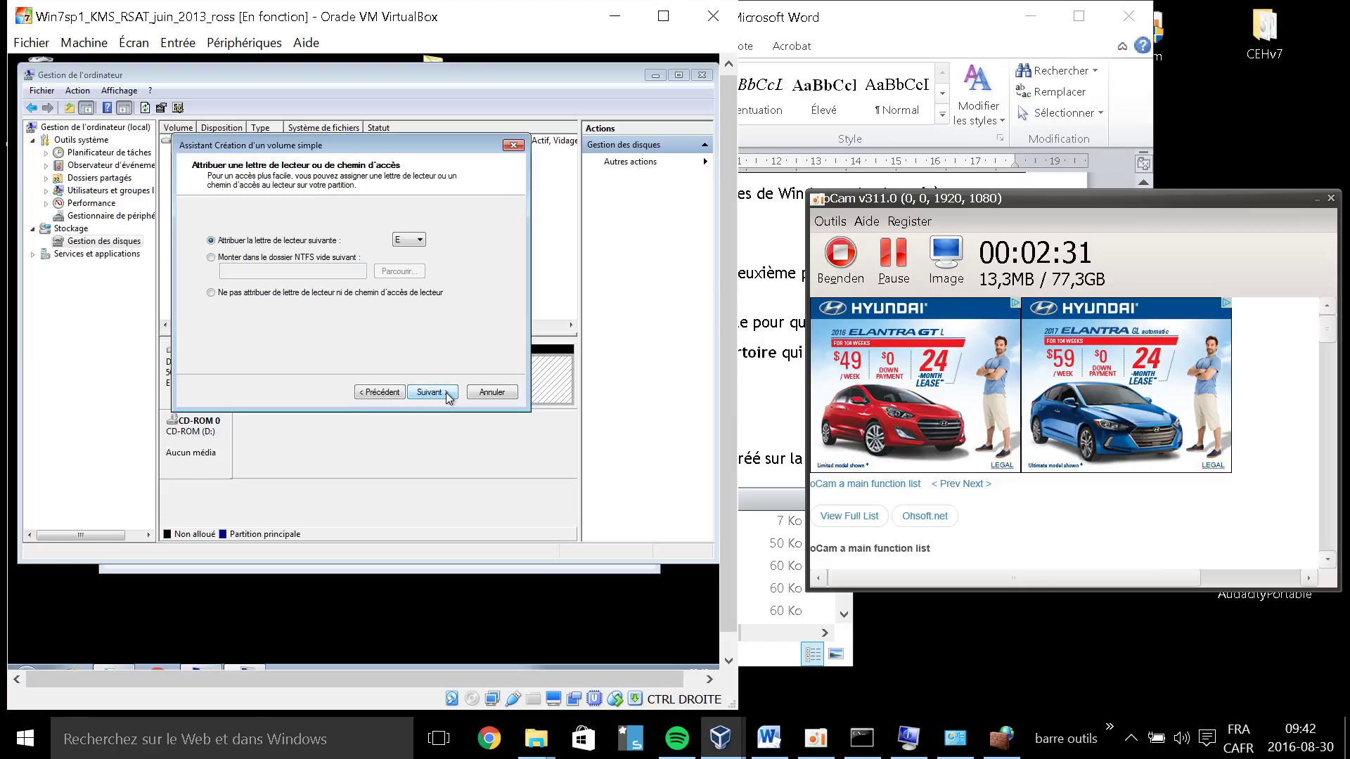
click(446, 392)
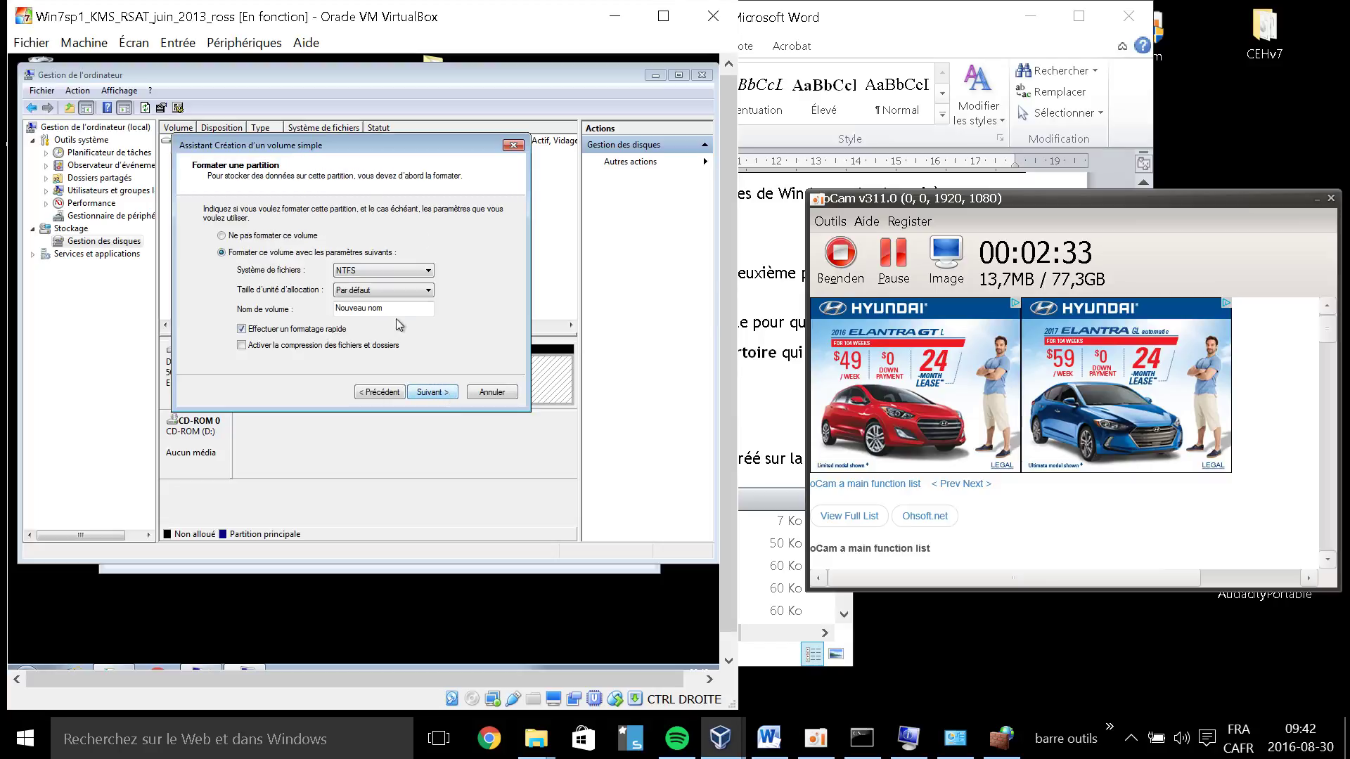
Name the new volume sauvegarde, keep the NTFS quick format settings, and finish creating it
text(sauv)
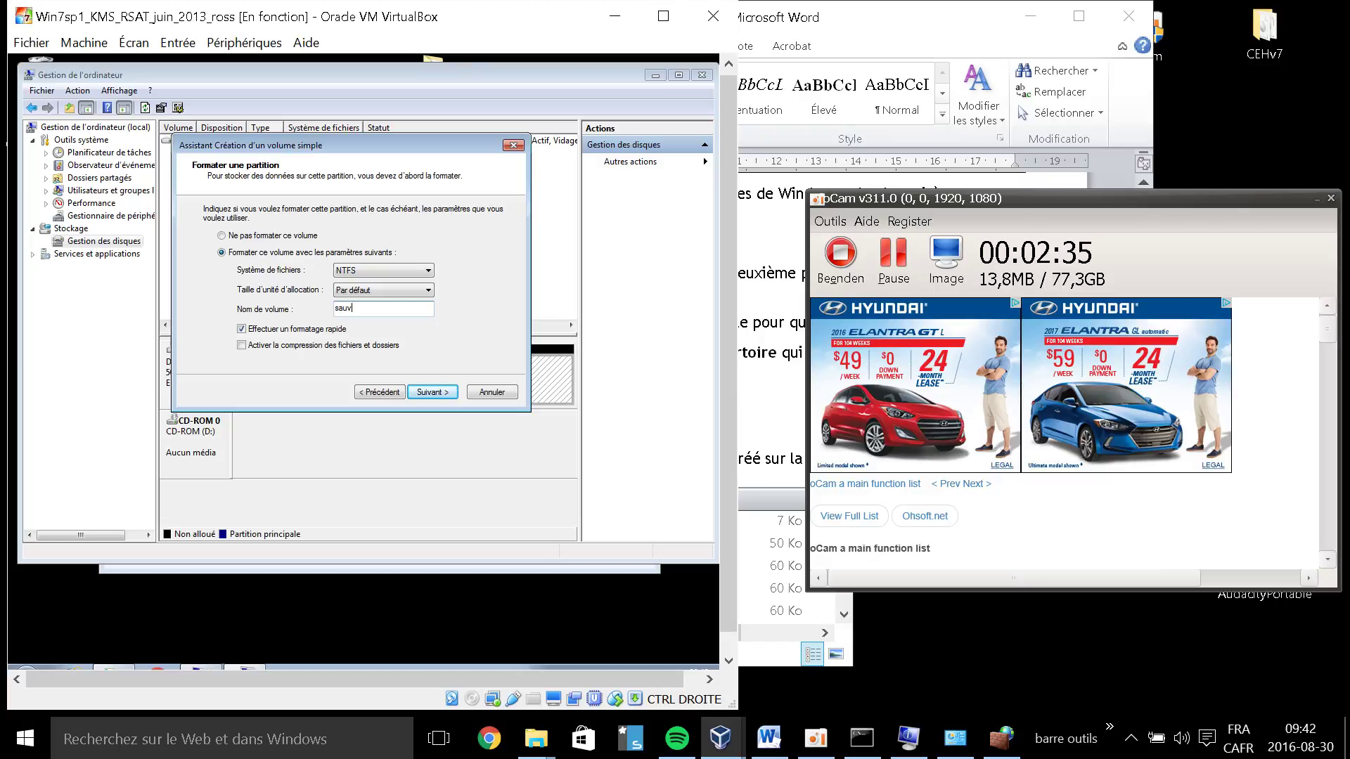
text(egarde)
click(439, 391)
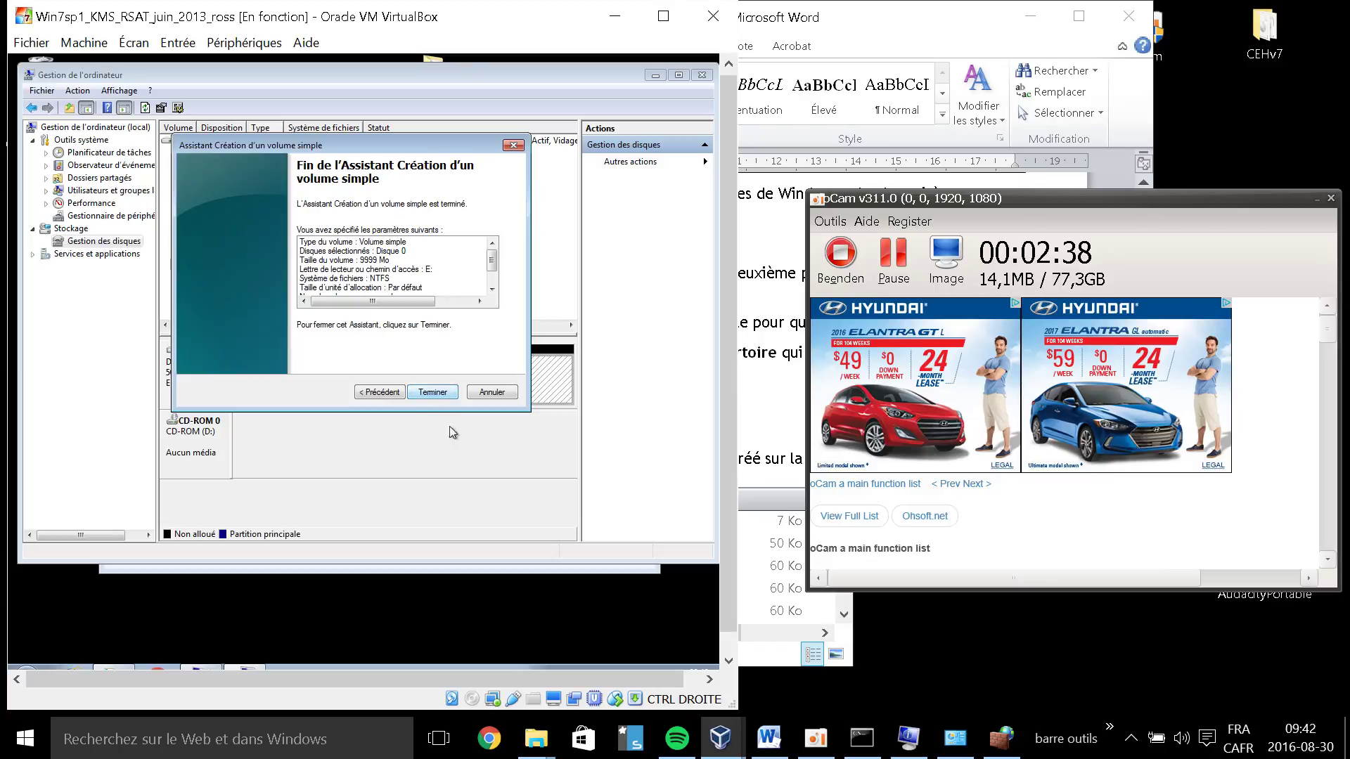
click(428, 393)
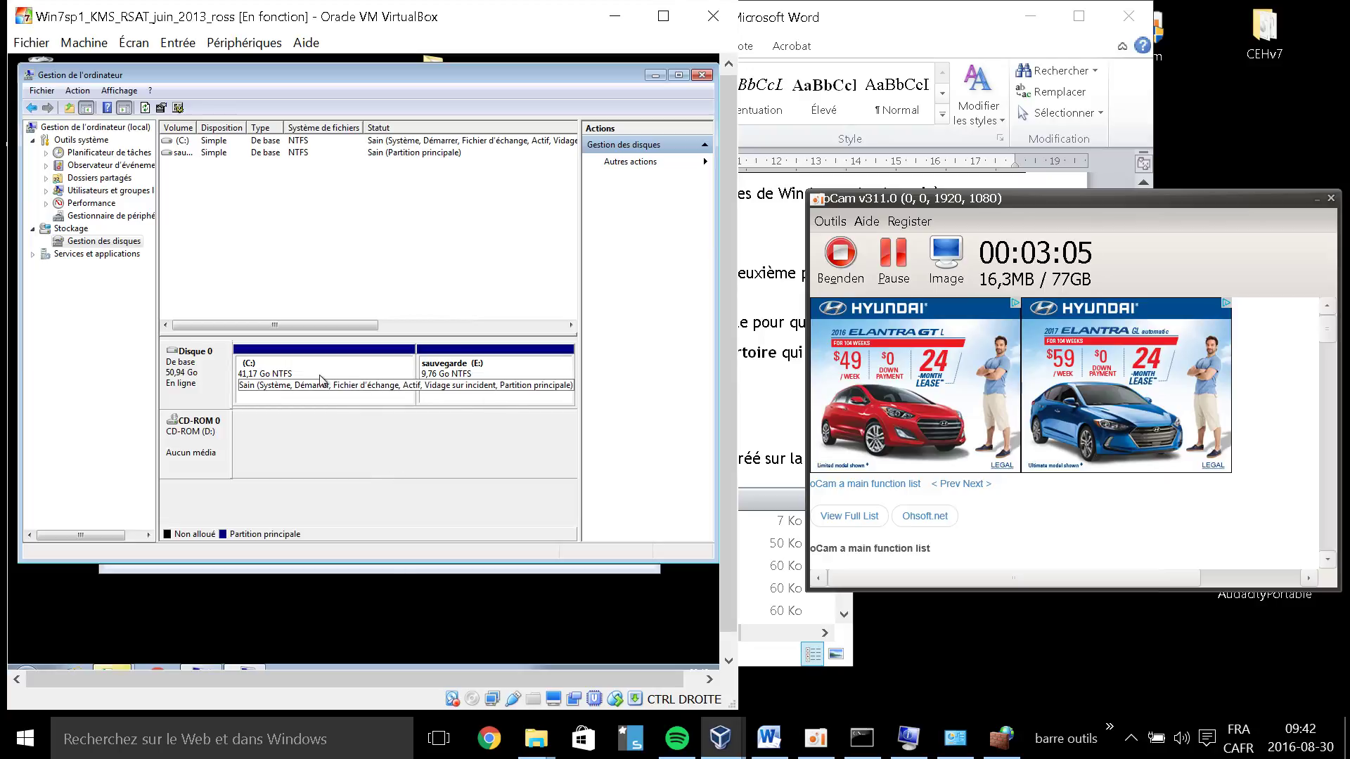
Close the windows open in the virtual machine, and search for "sauvegar" to open Sauvegarder et restaurer
click(702, 75)
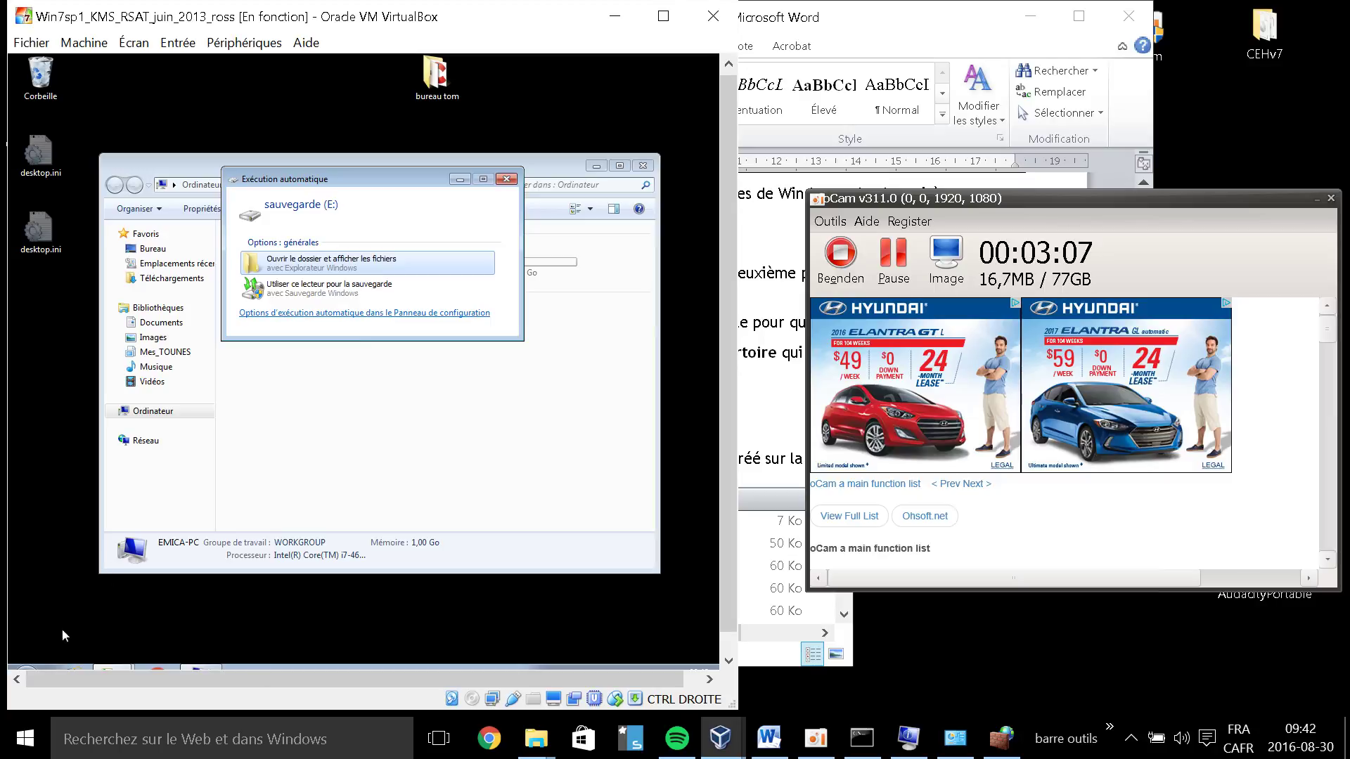
click(505, 180)
click(637, 167)
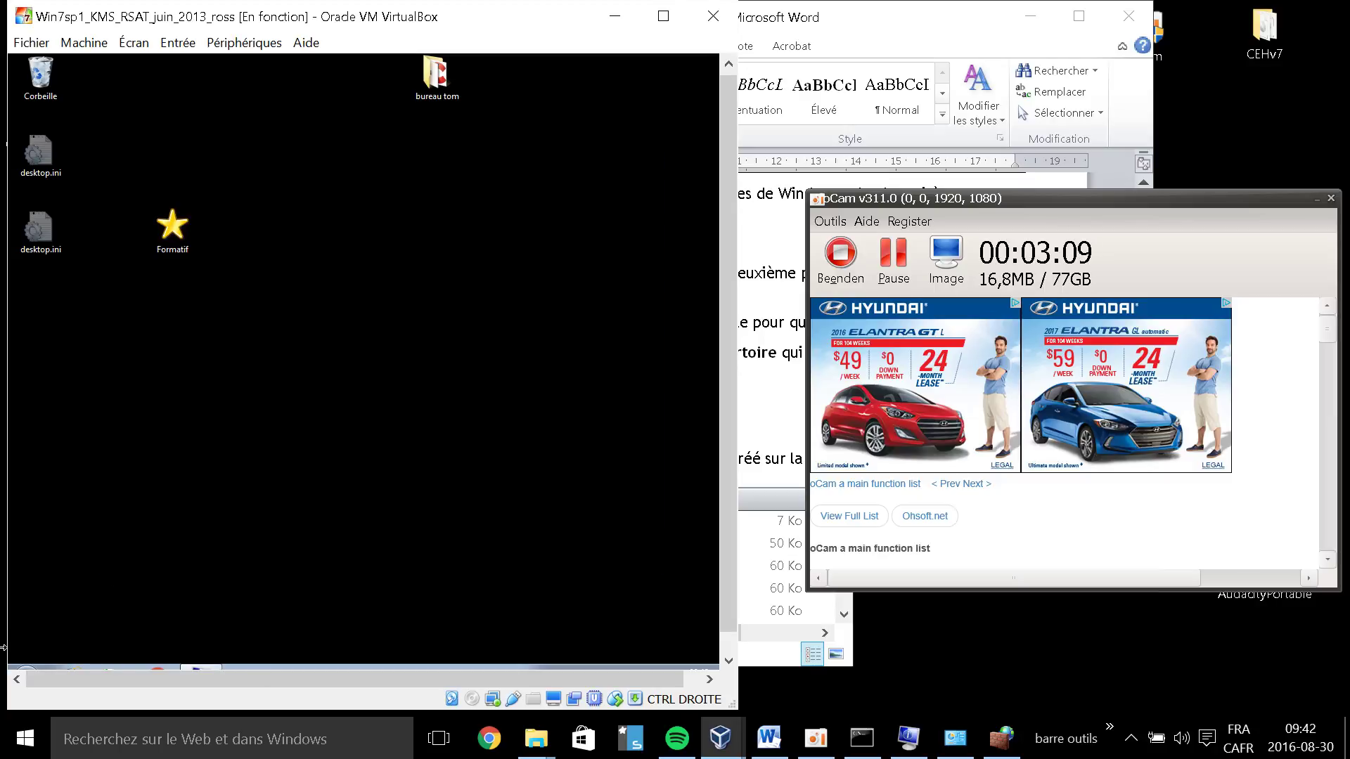
click(37, 670)
text(sauvegar)
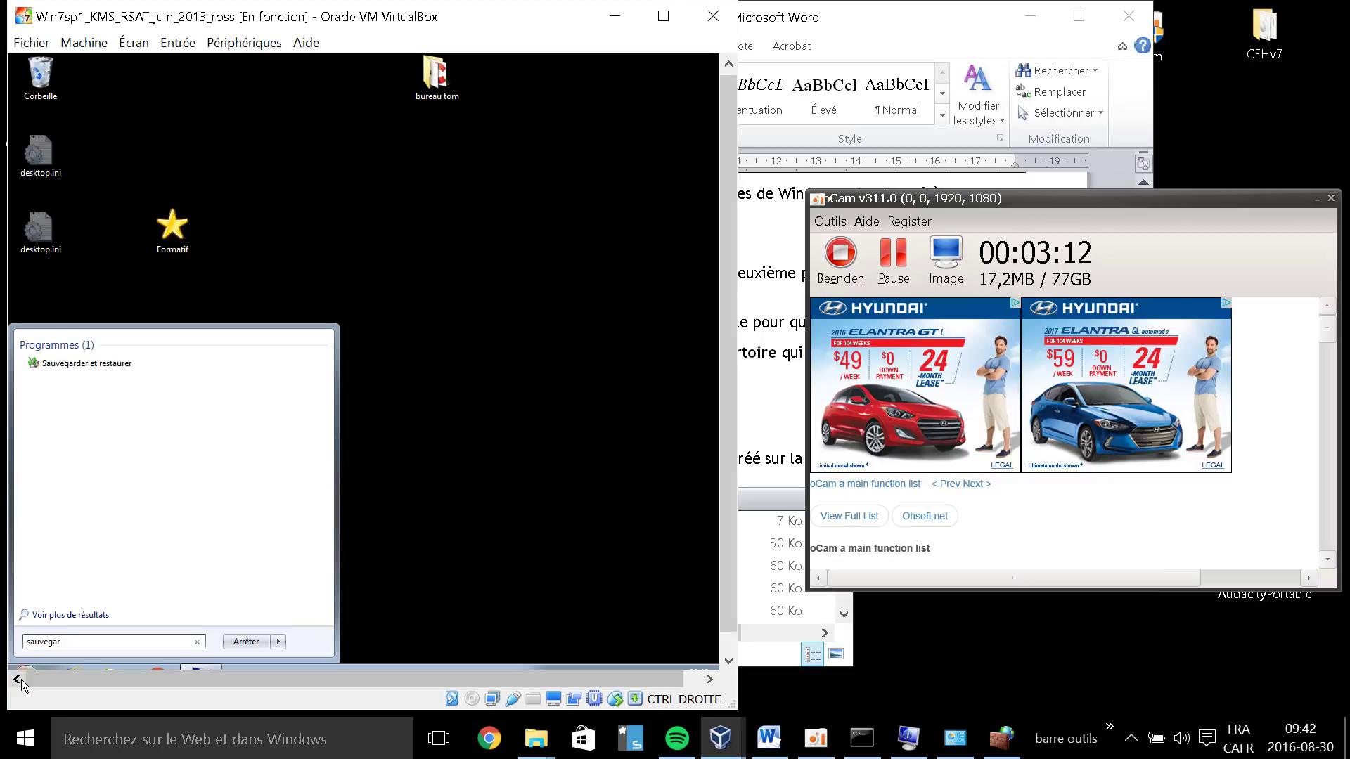
key(Return)
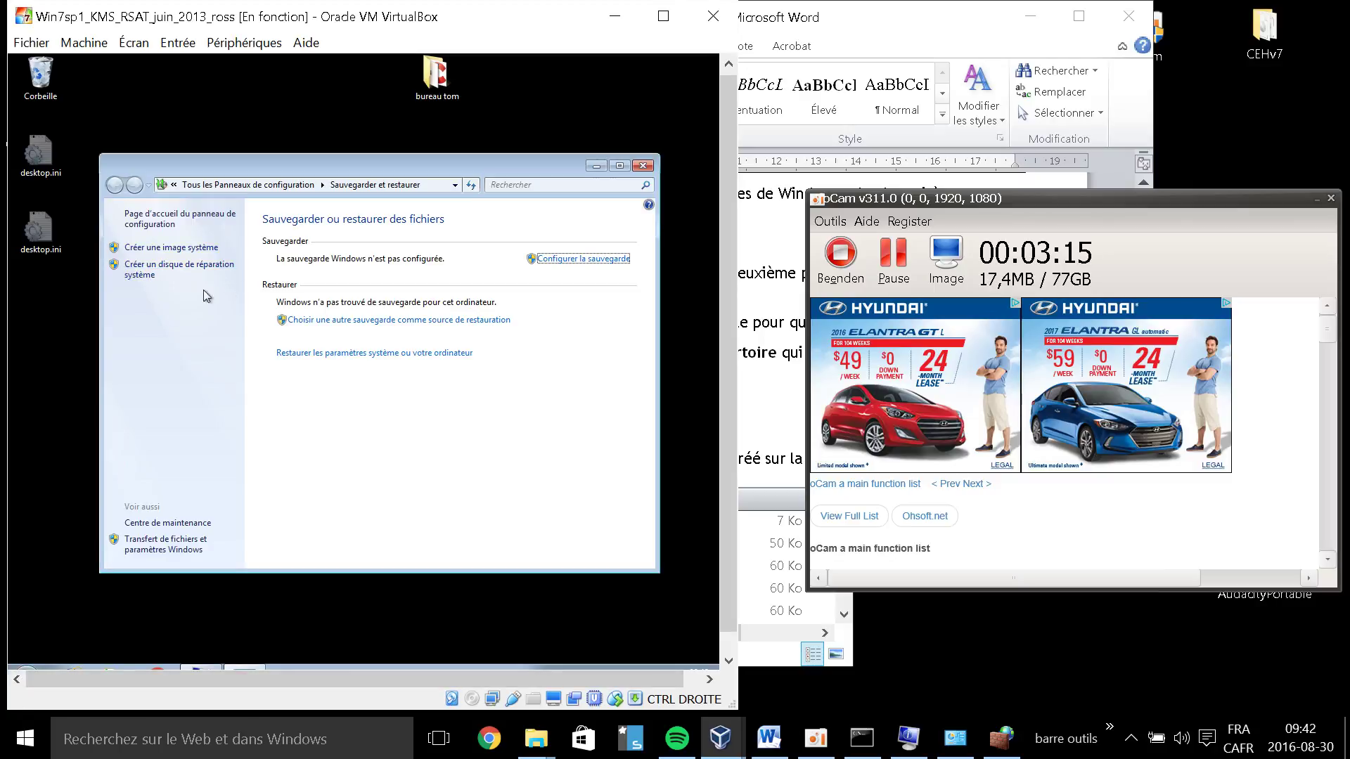
Start configuring the Windows backup and choose sauvegarde (E:) as its destination
click(614, 266)
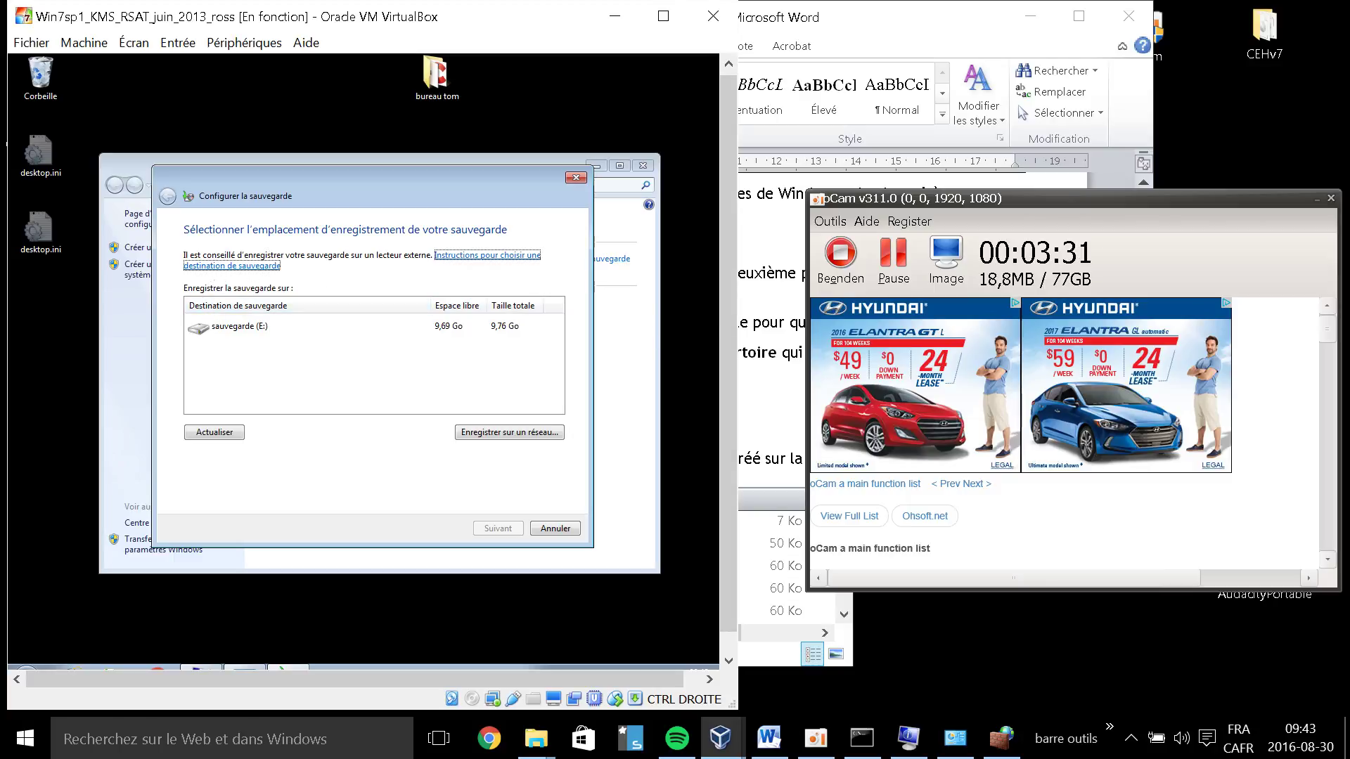
click(247, 327)
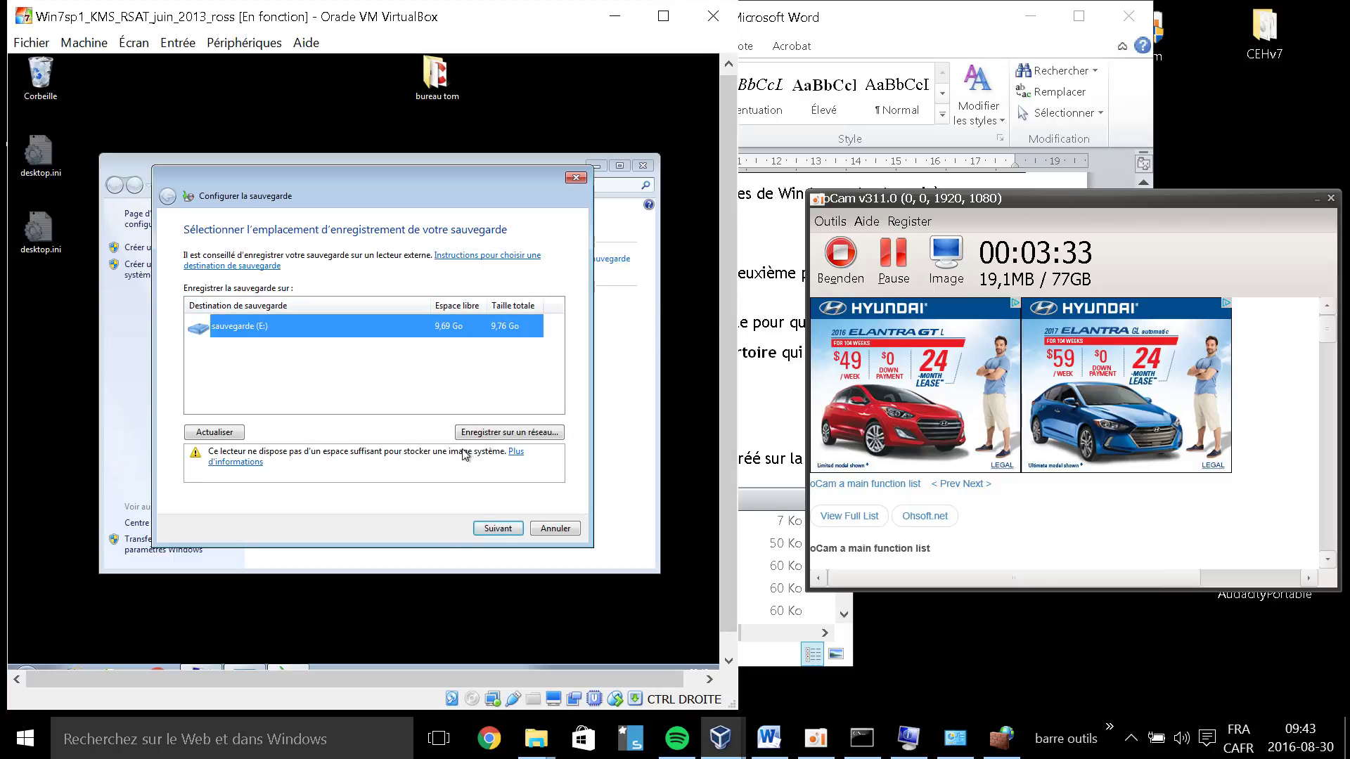
click(496, 536)
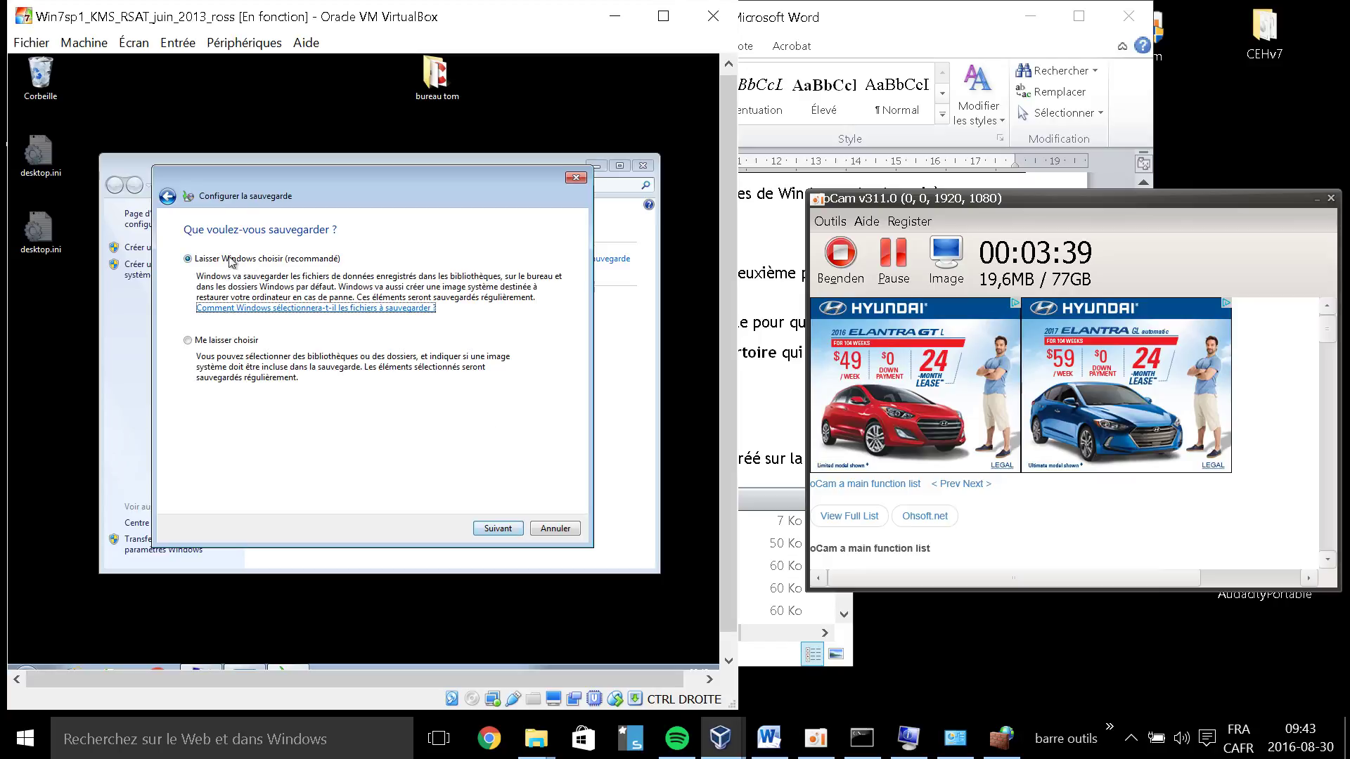
Choose the backup items manually, including only C:\Users\emica\Videos and excluding the system image of drive C:
click(188, 341)
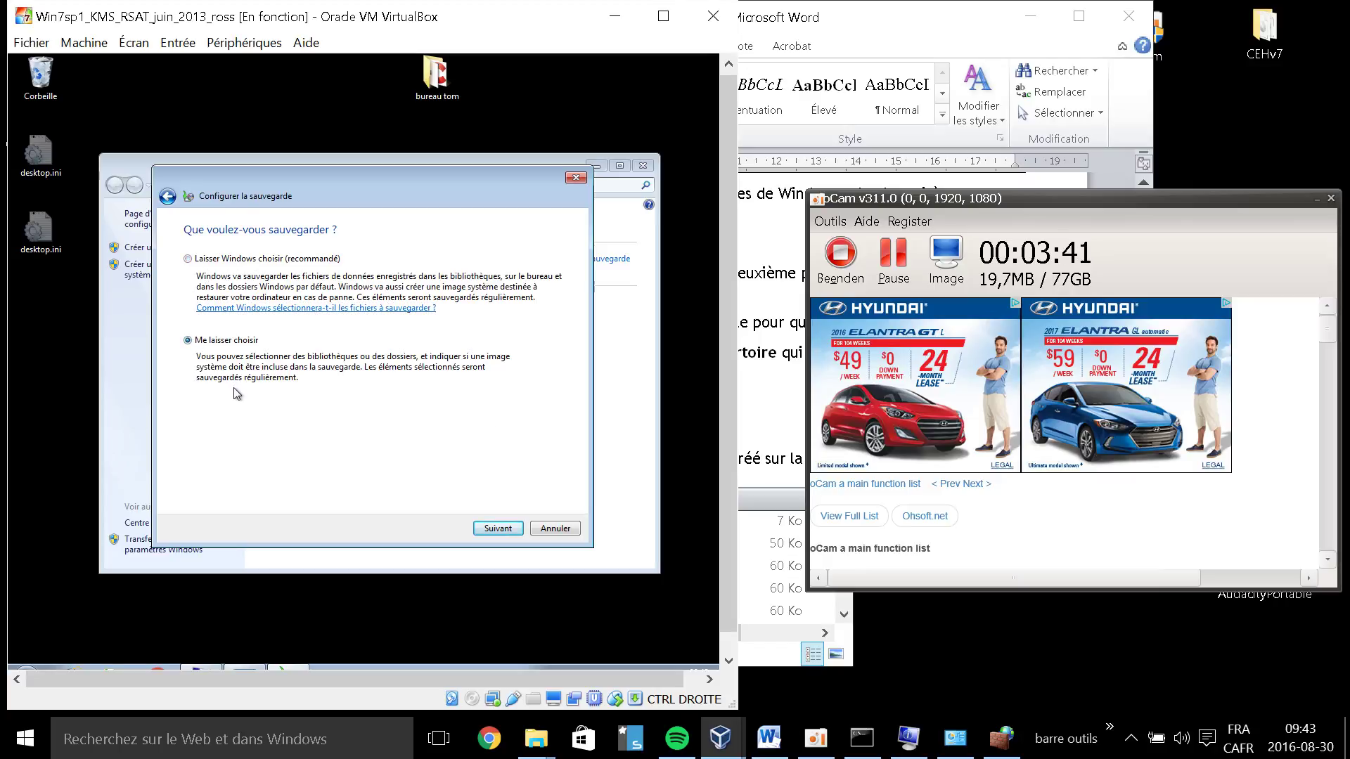
click(497, 528)
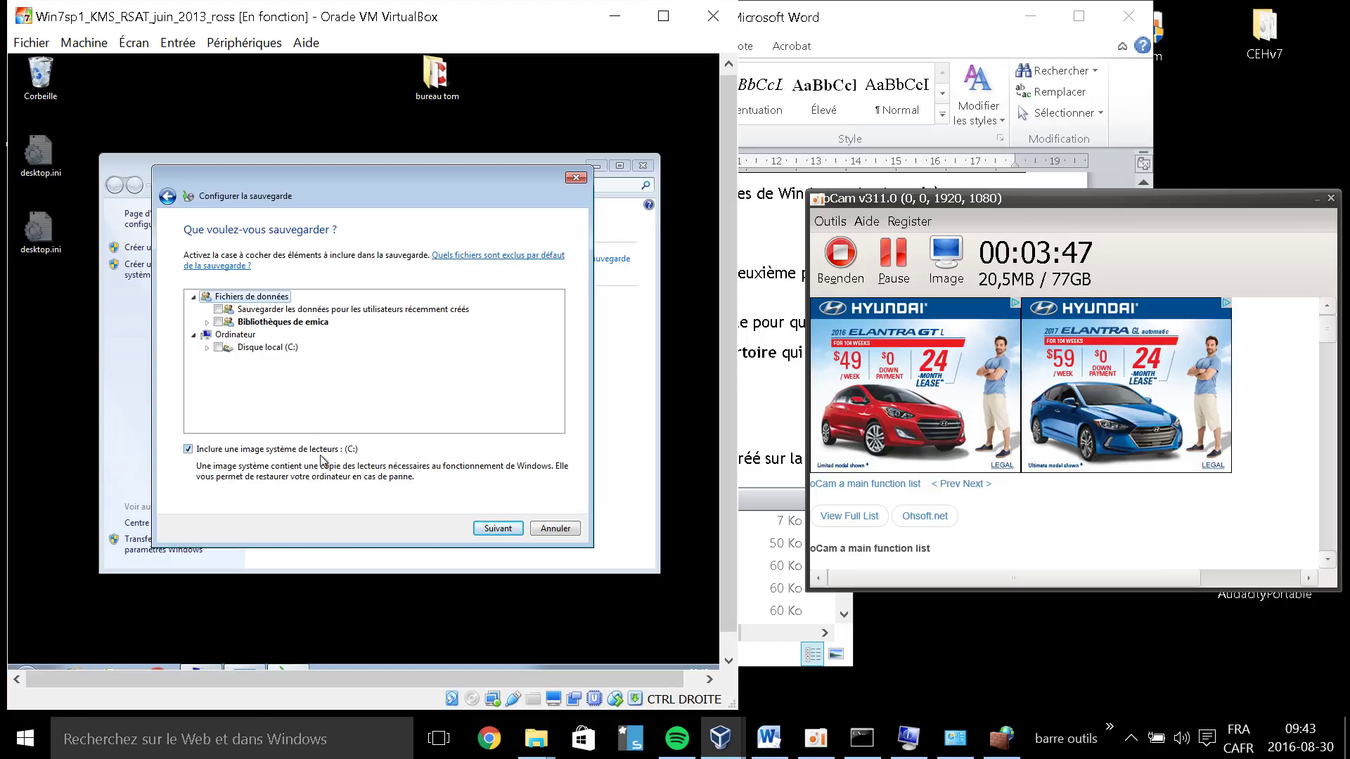
click(206, 348)
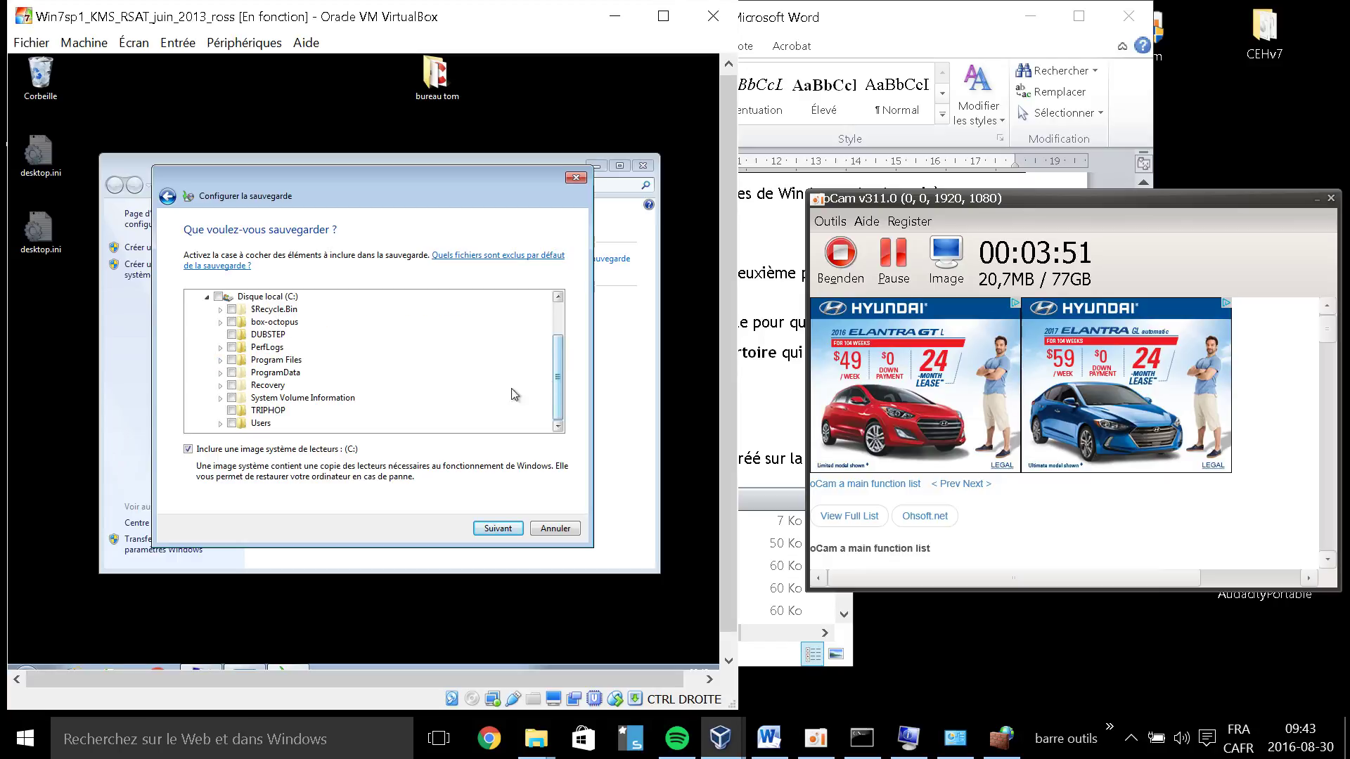
click(221, 423)
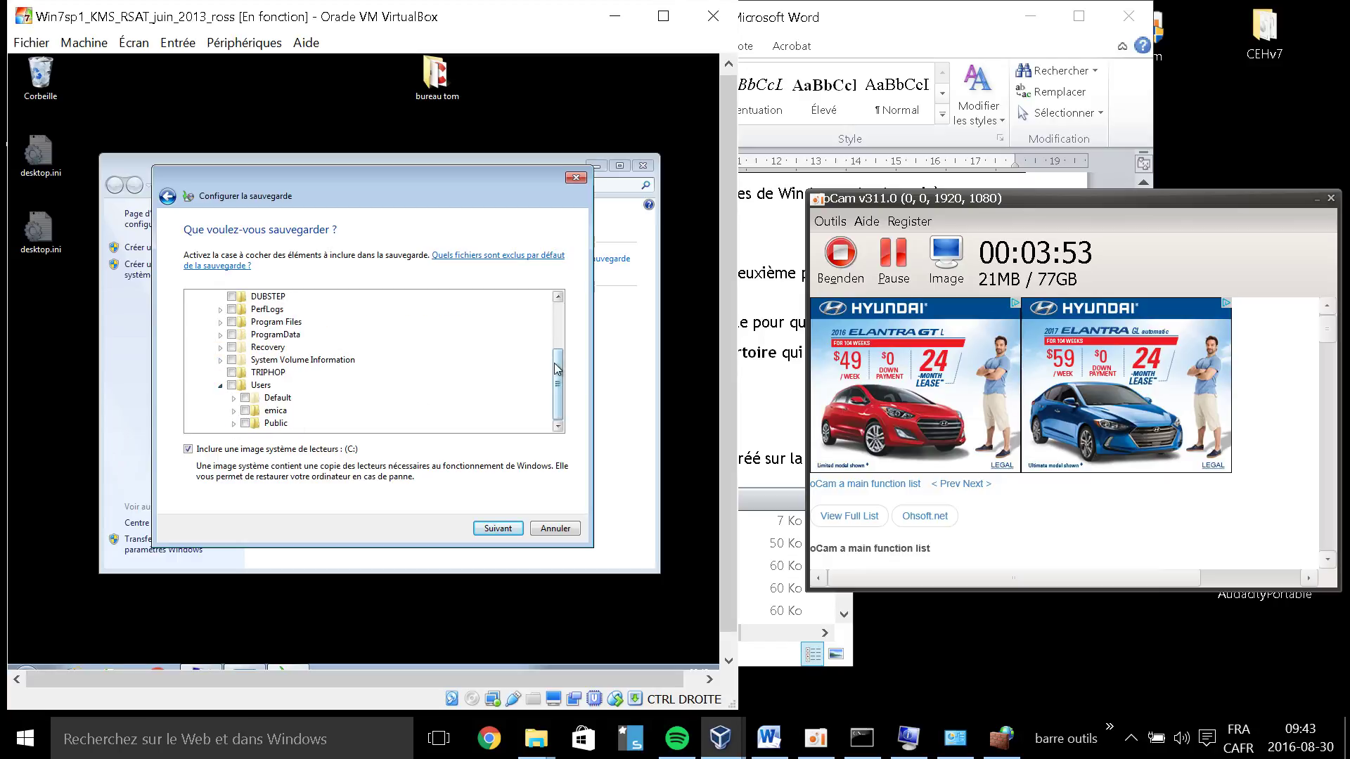
click(234, 411)
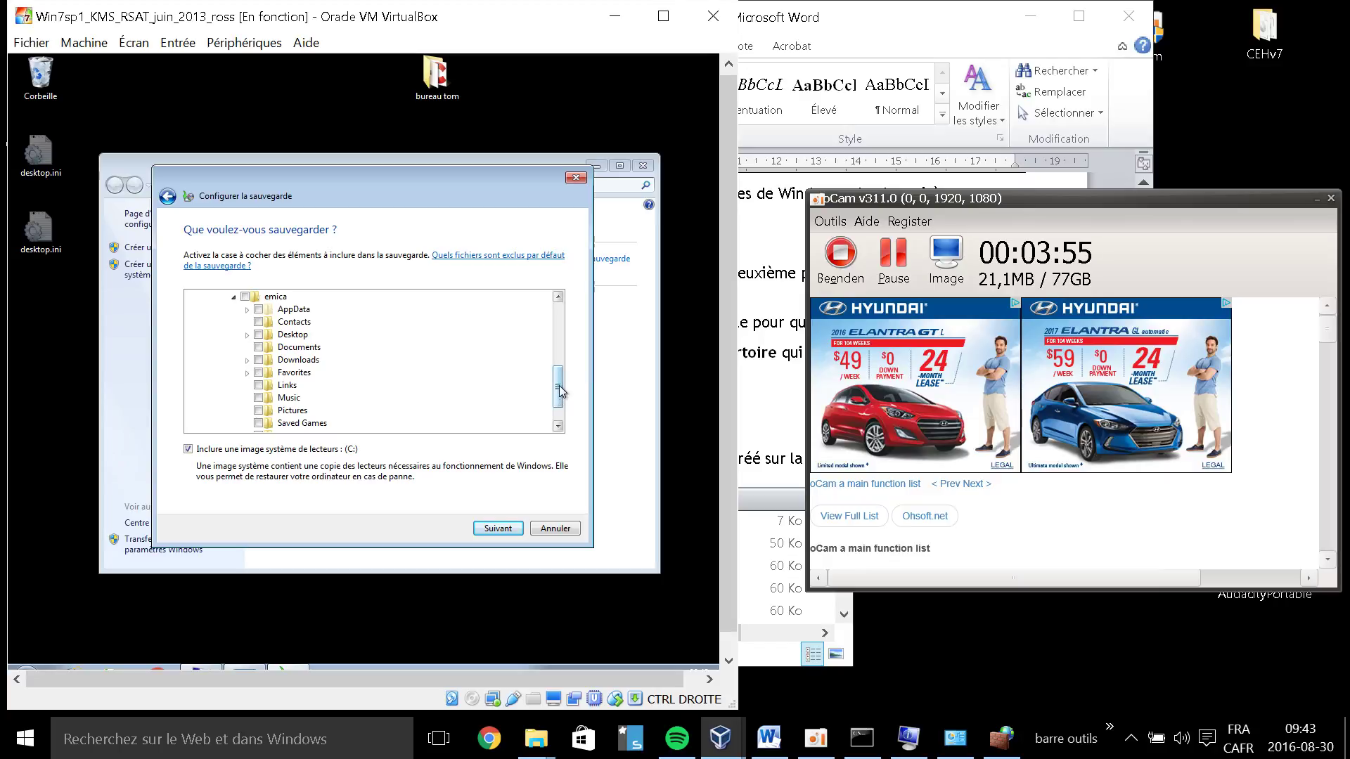
scroll(379, 362, down, 1)
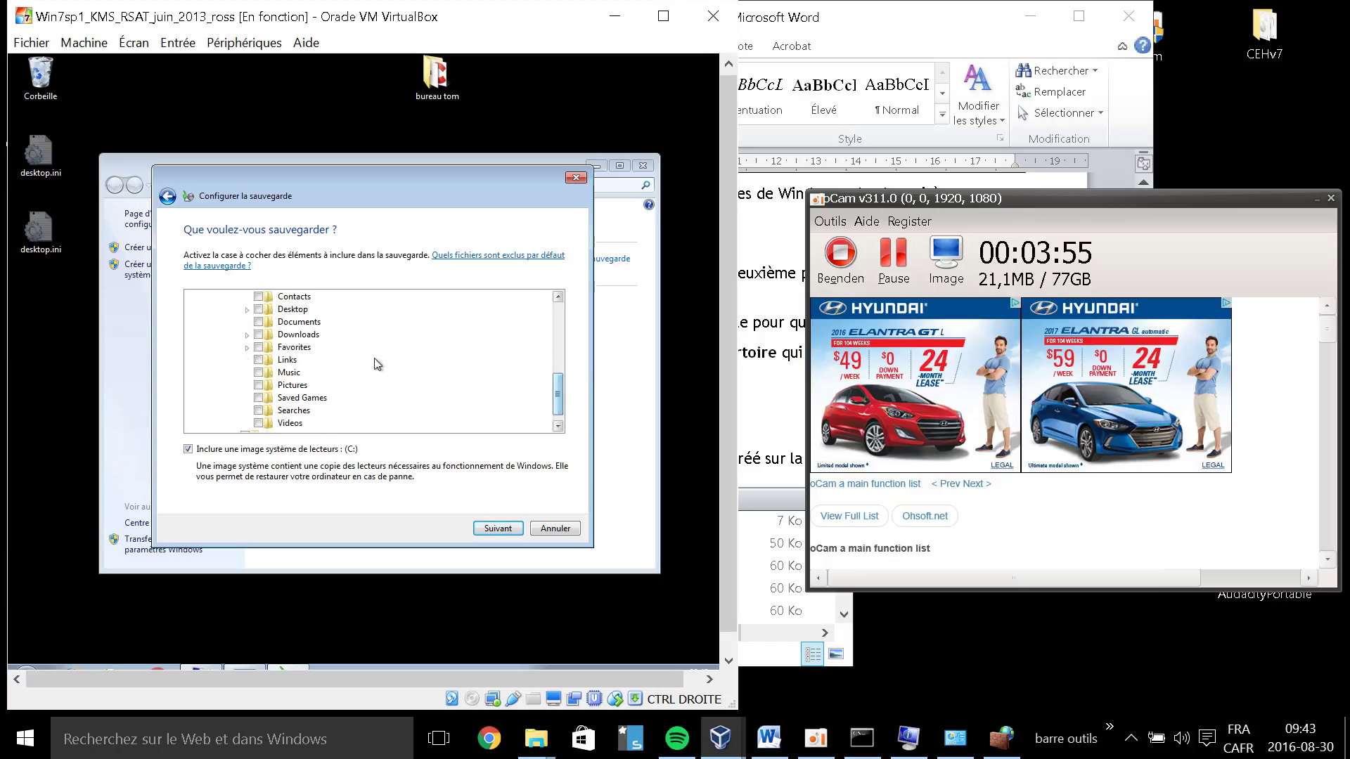
click(258, 423)
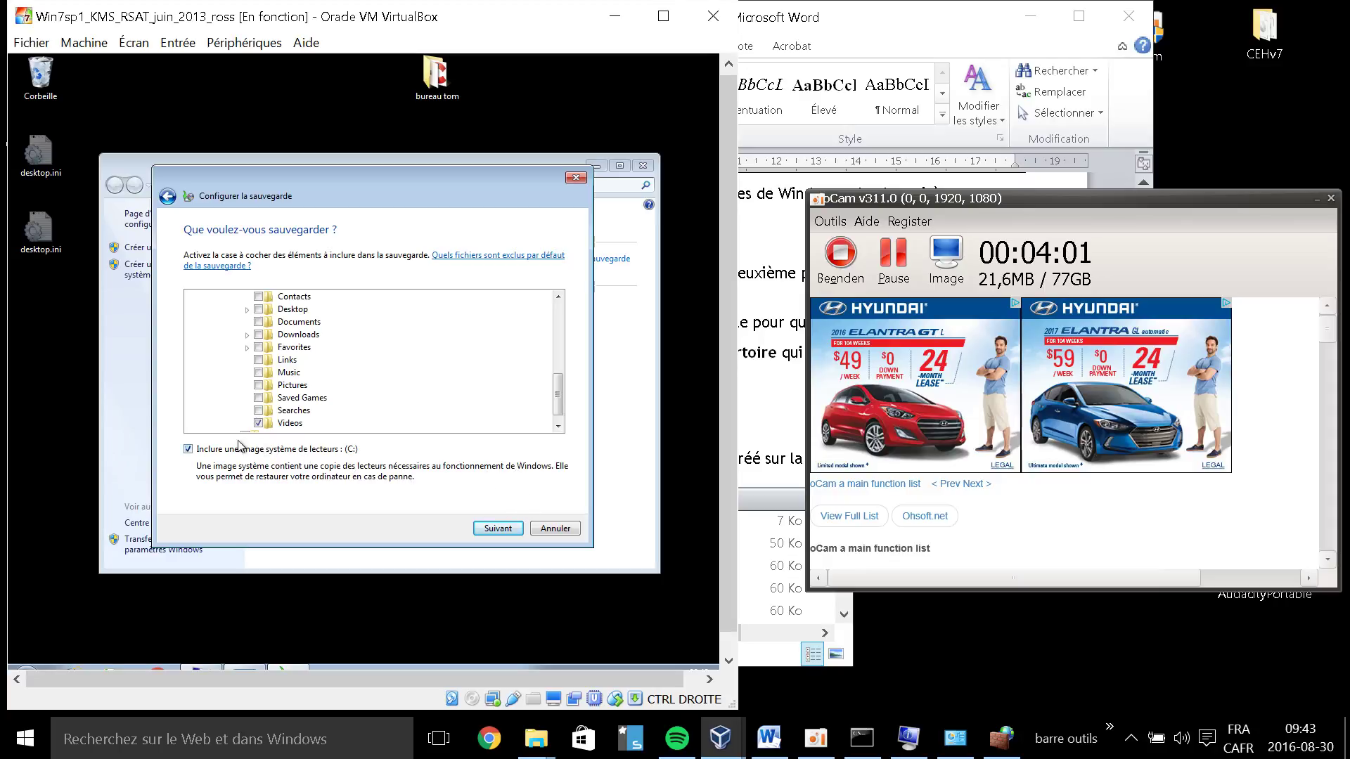
click(187, 448)
click(492, 531)
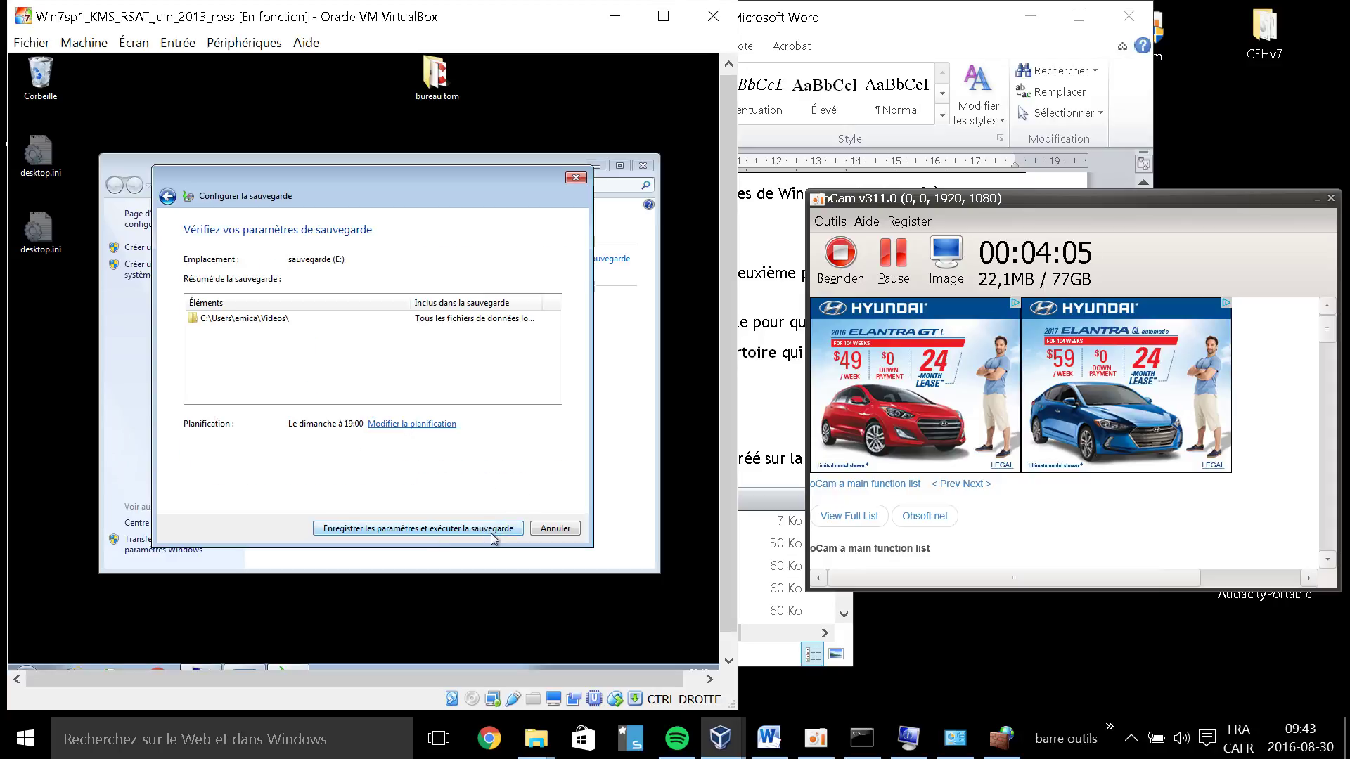
Switch to the Word exercise and highlight the criterion that states when the backup must run
click(464, 537)
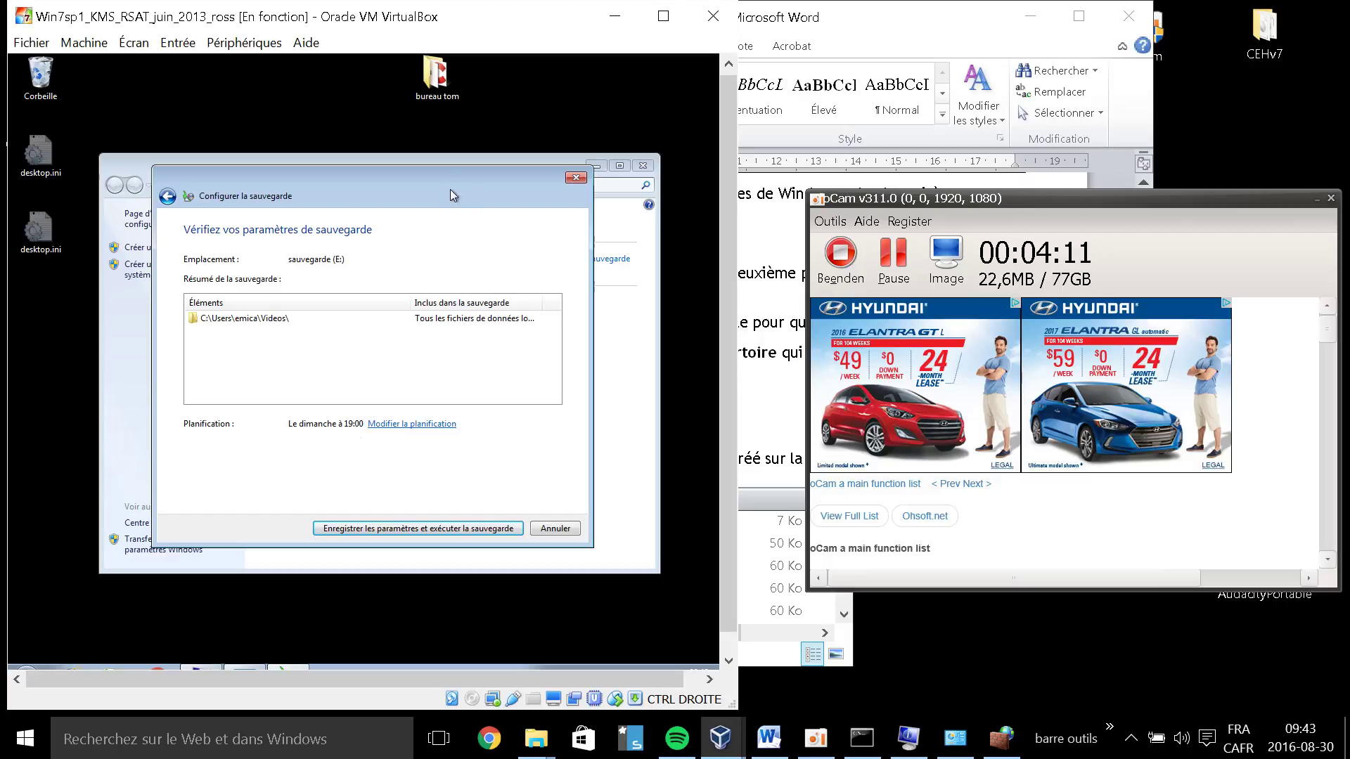
click(883, 13)
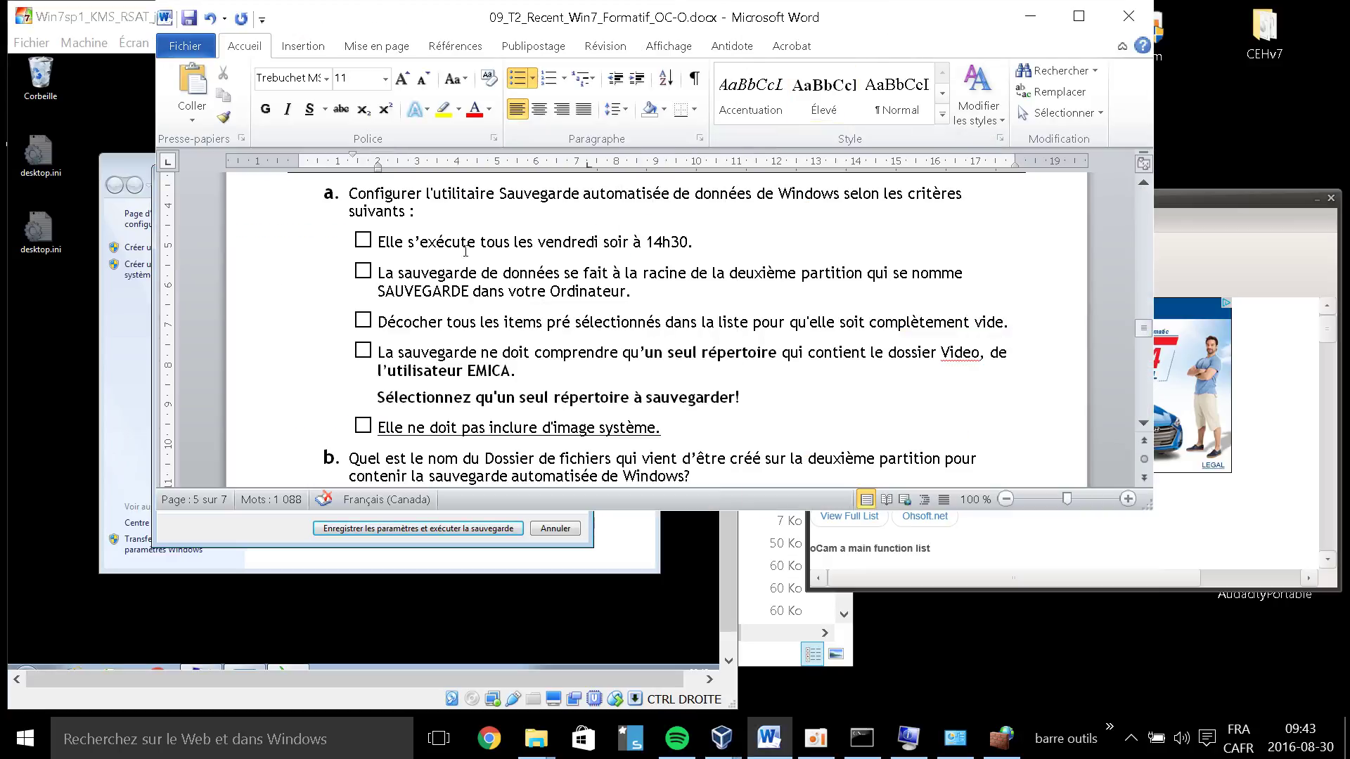
drag(386, 240, 686, 237)
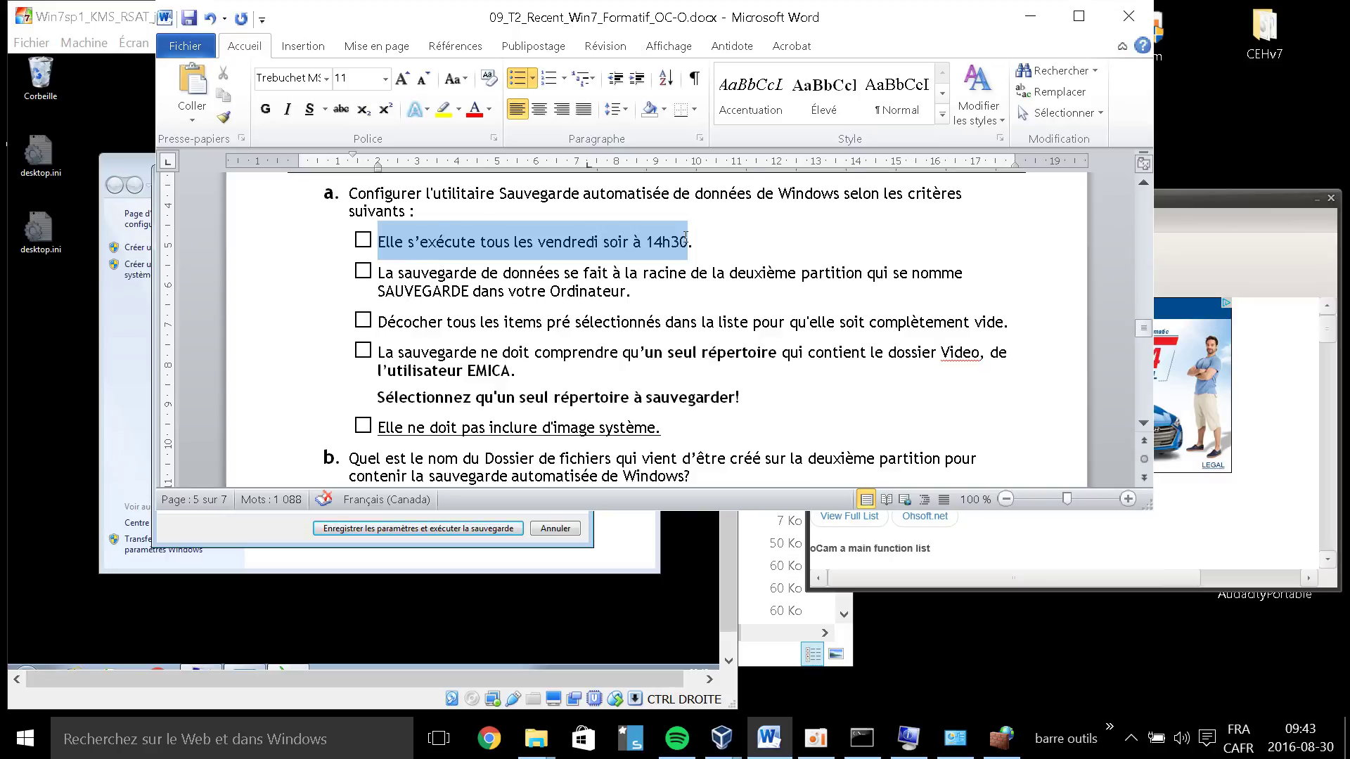
Return to the virtual machine, move the Sauvegarder et restaurer window aside, and bring the backup settings review to the front
click(144, 204)
key(Escape)
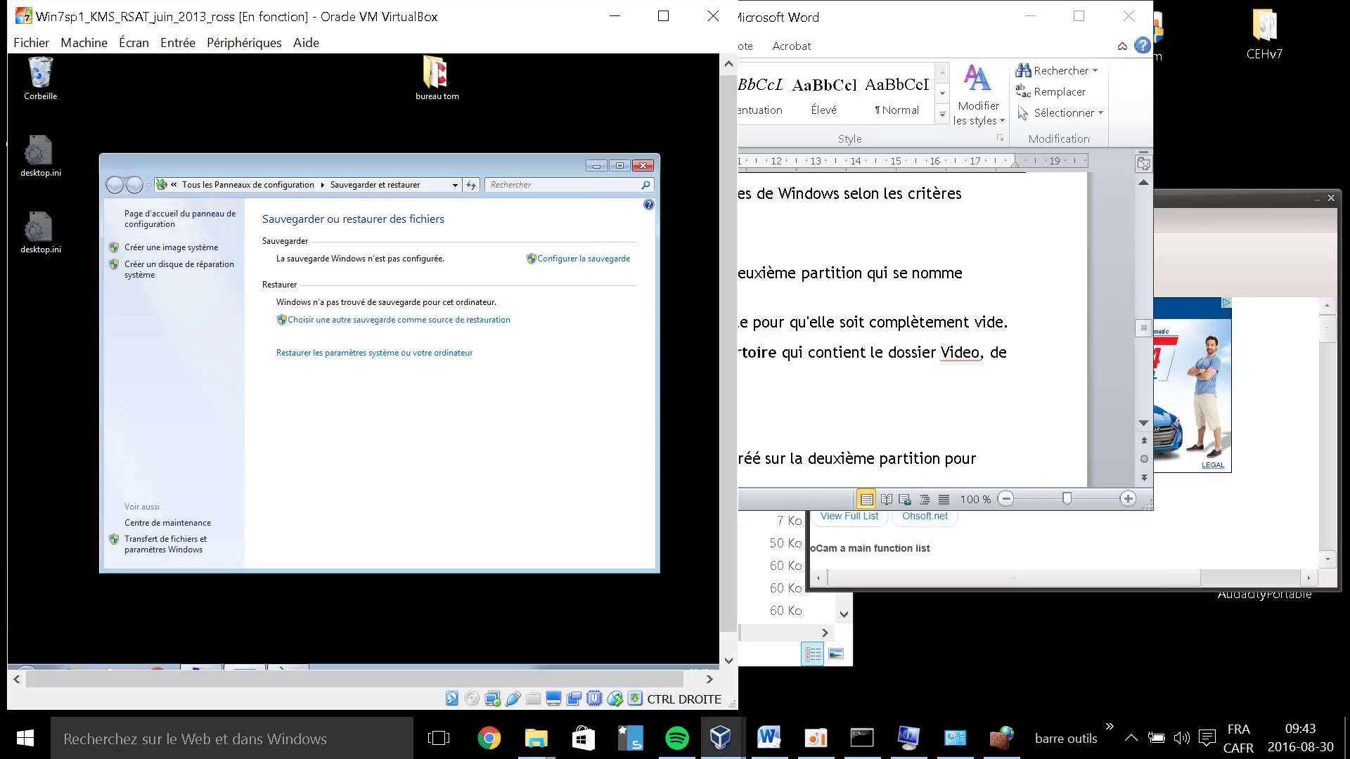
drag(450, 168, 301, 346)
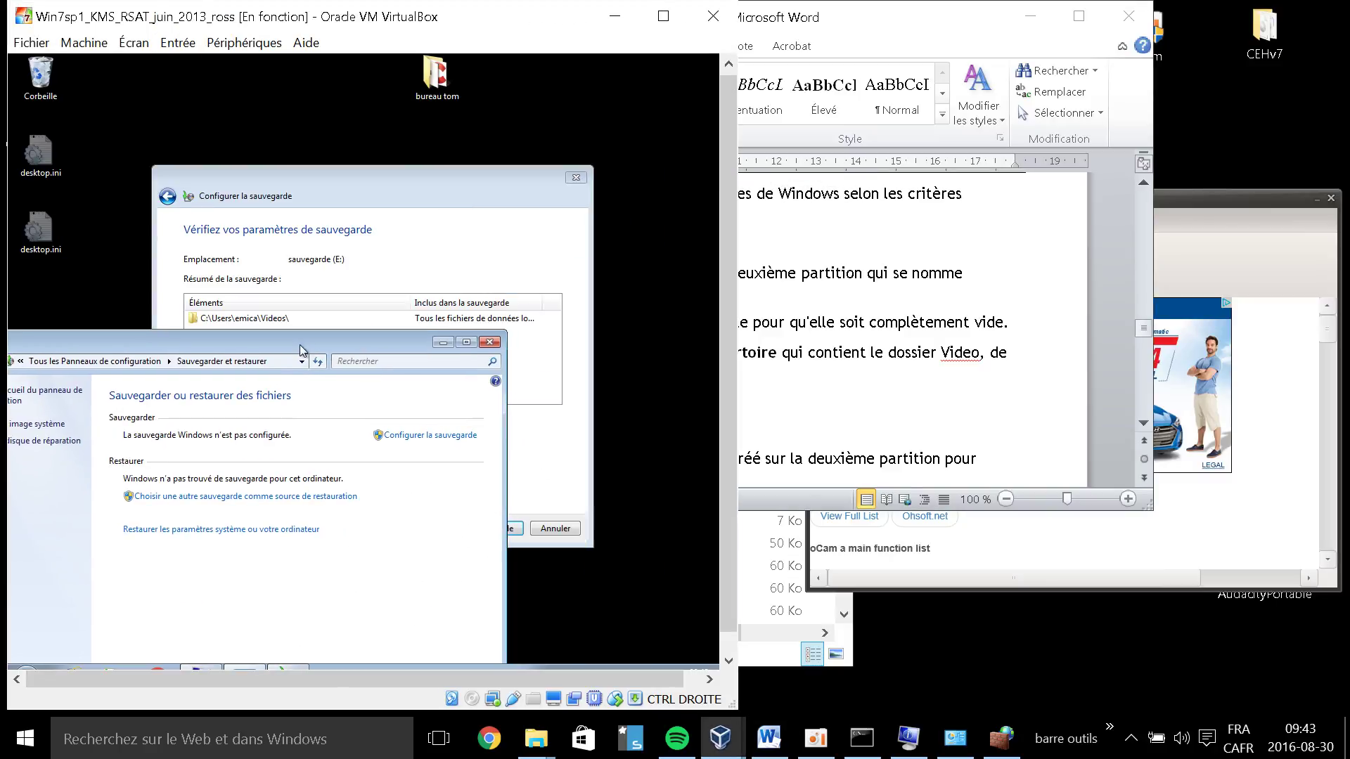
click(389, 173)
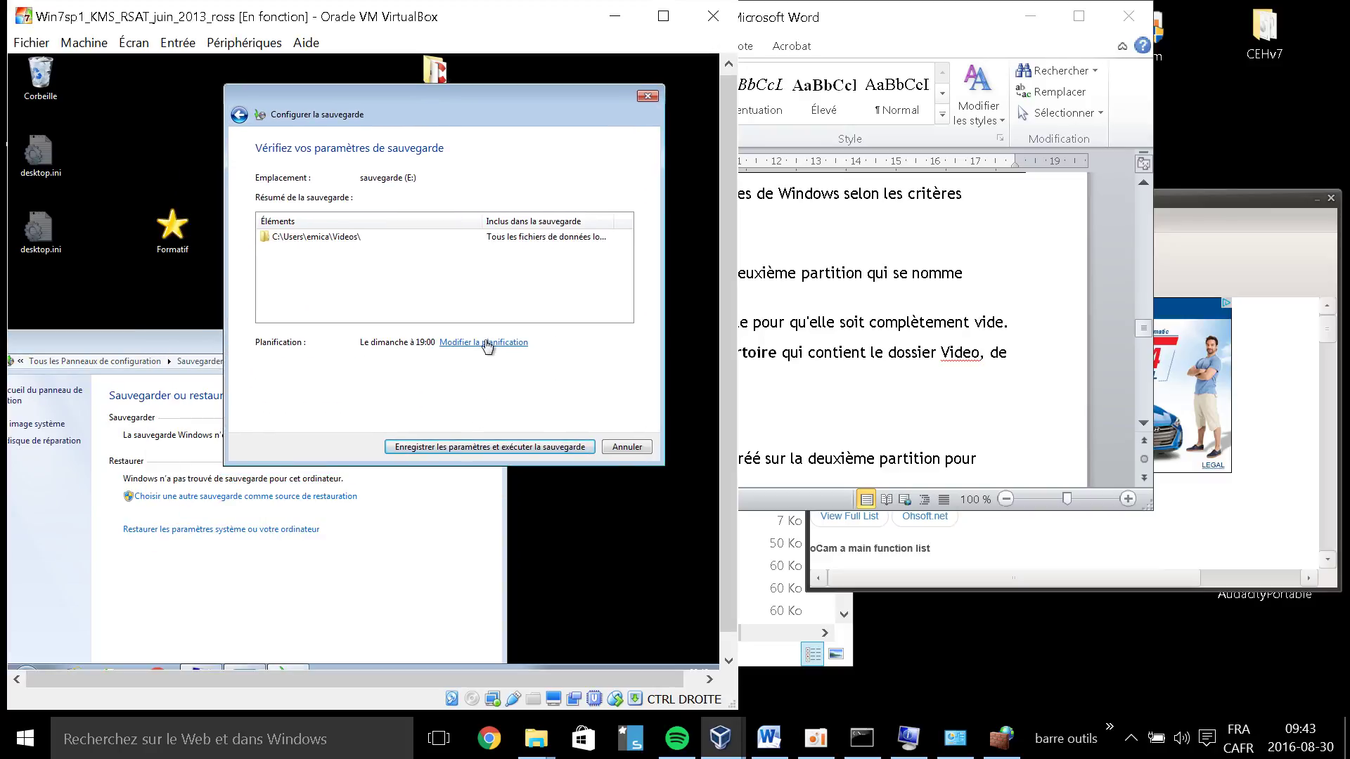
Modify the weekly backup schedule, setting the day to vendredi and the time to 14:00
click(488, 344)
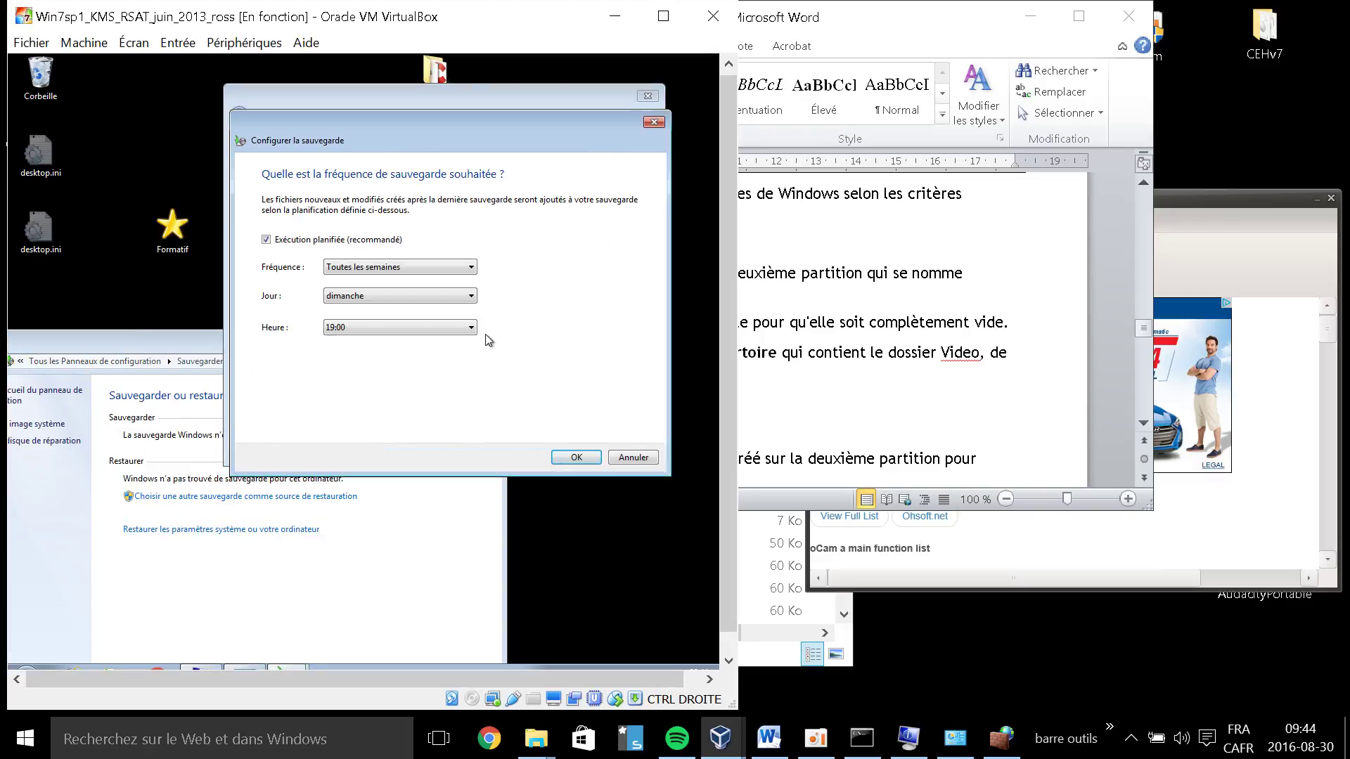
click(471, 296)
click(425, 363)
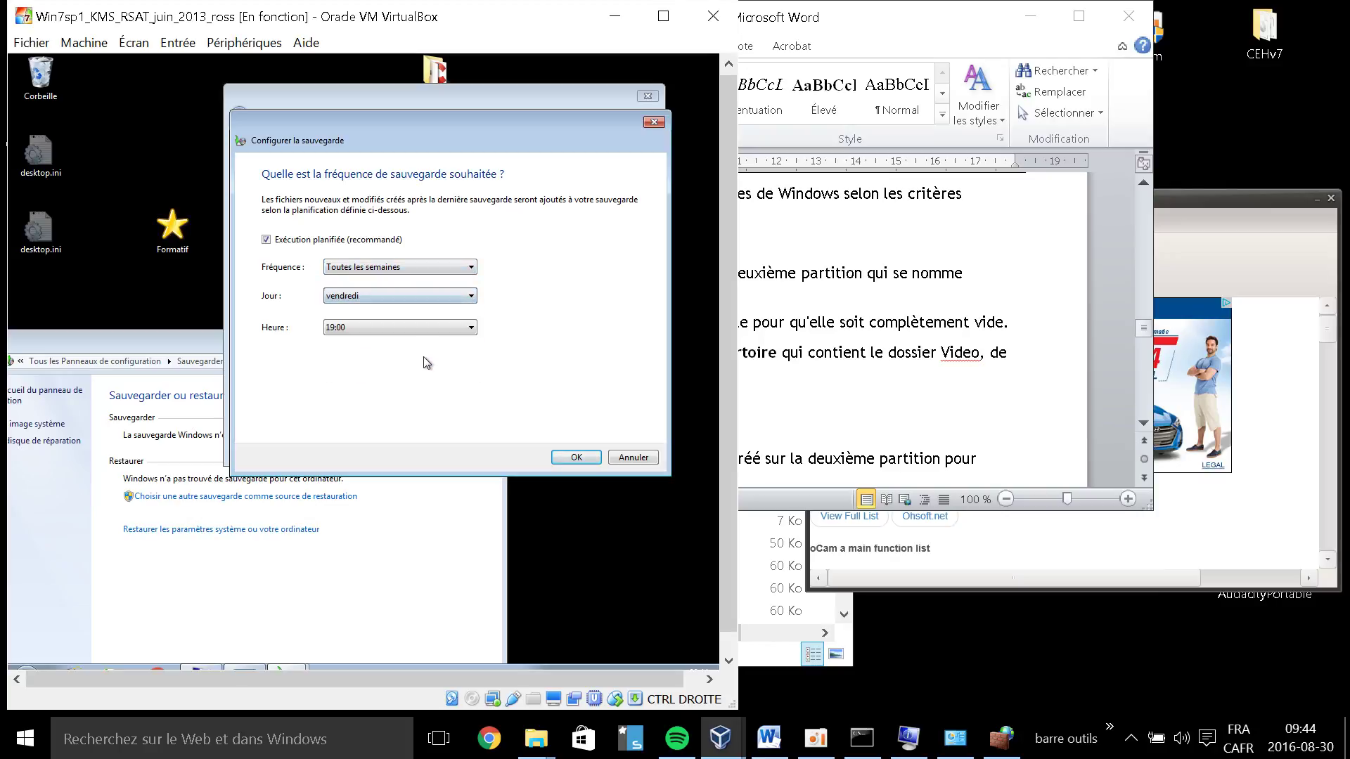
click(431, 327)
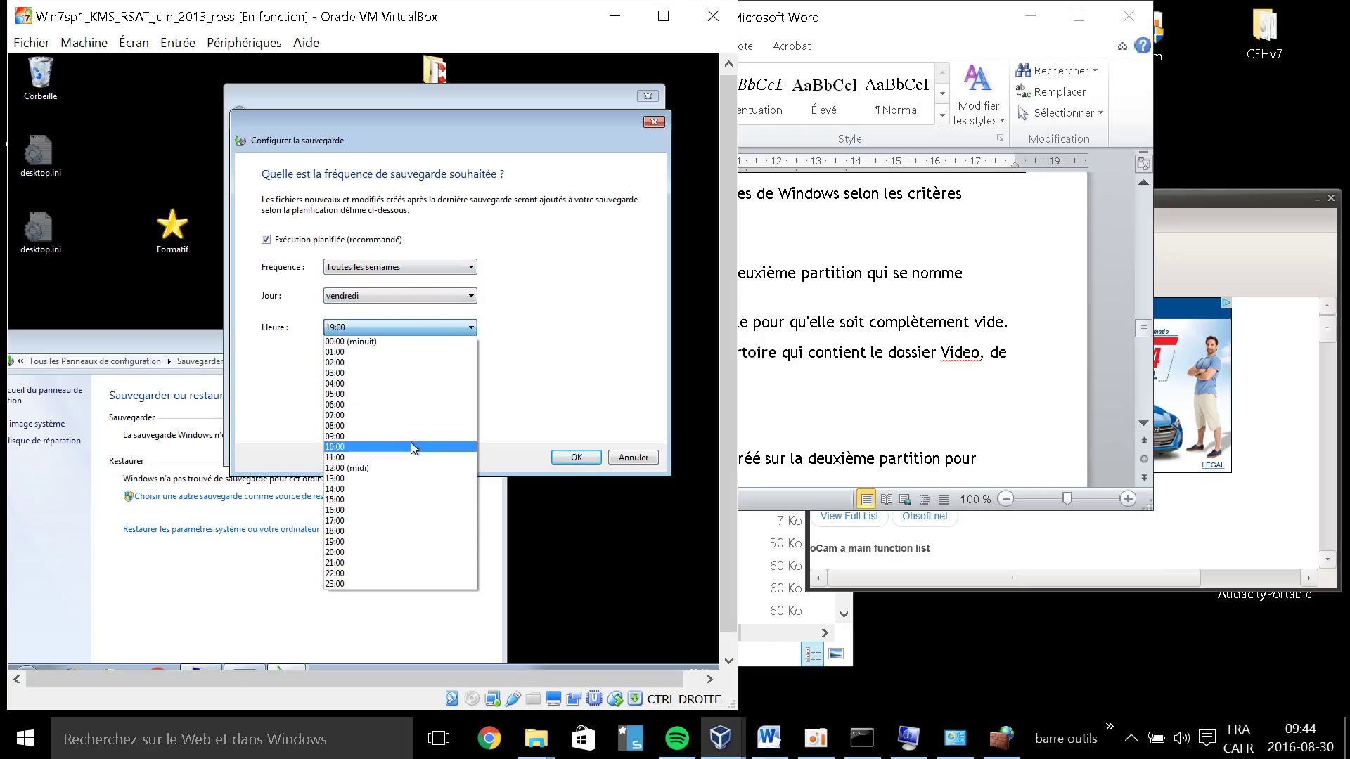
click(406, 488)
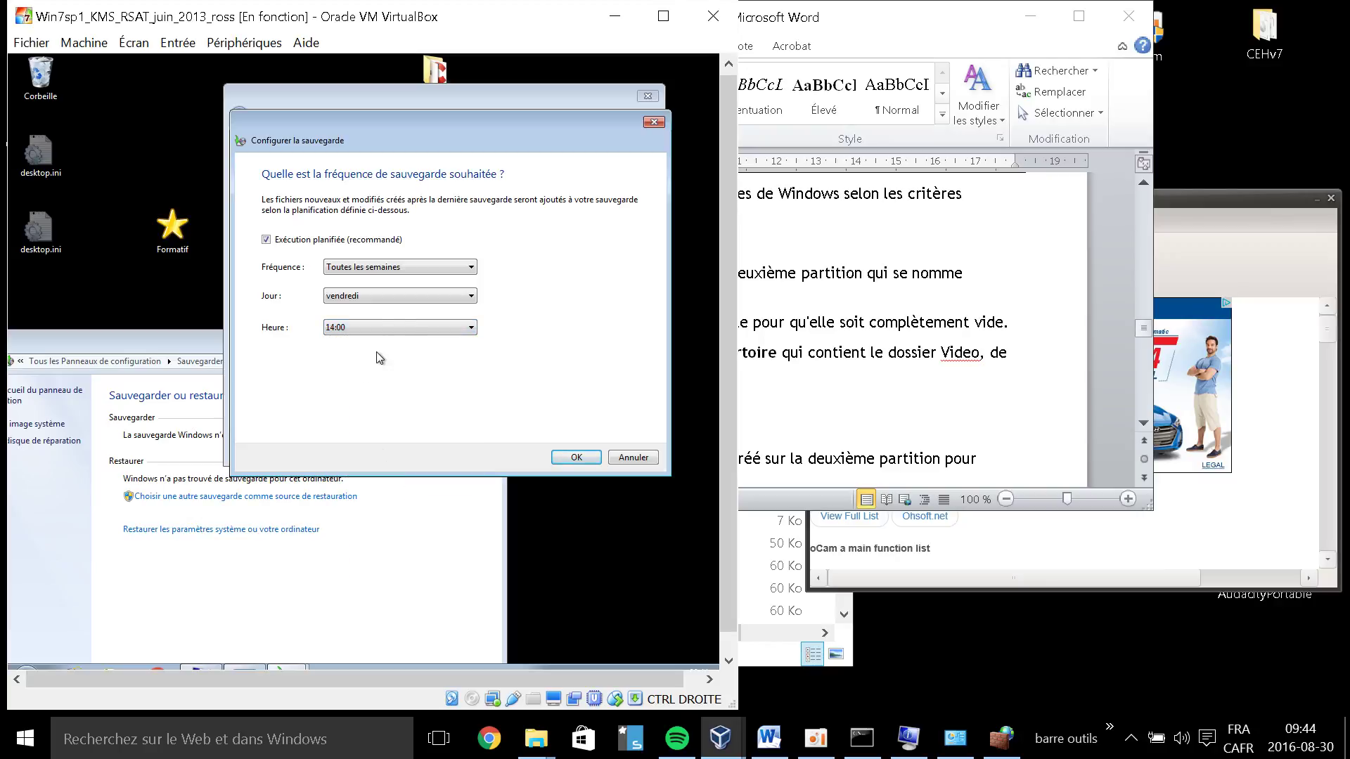
click(397, 327)
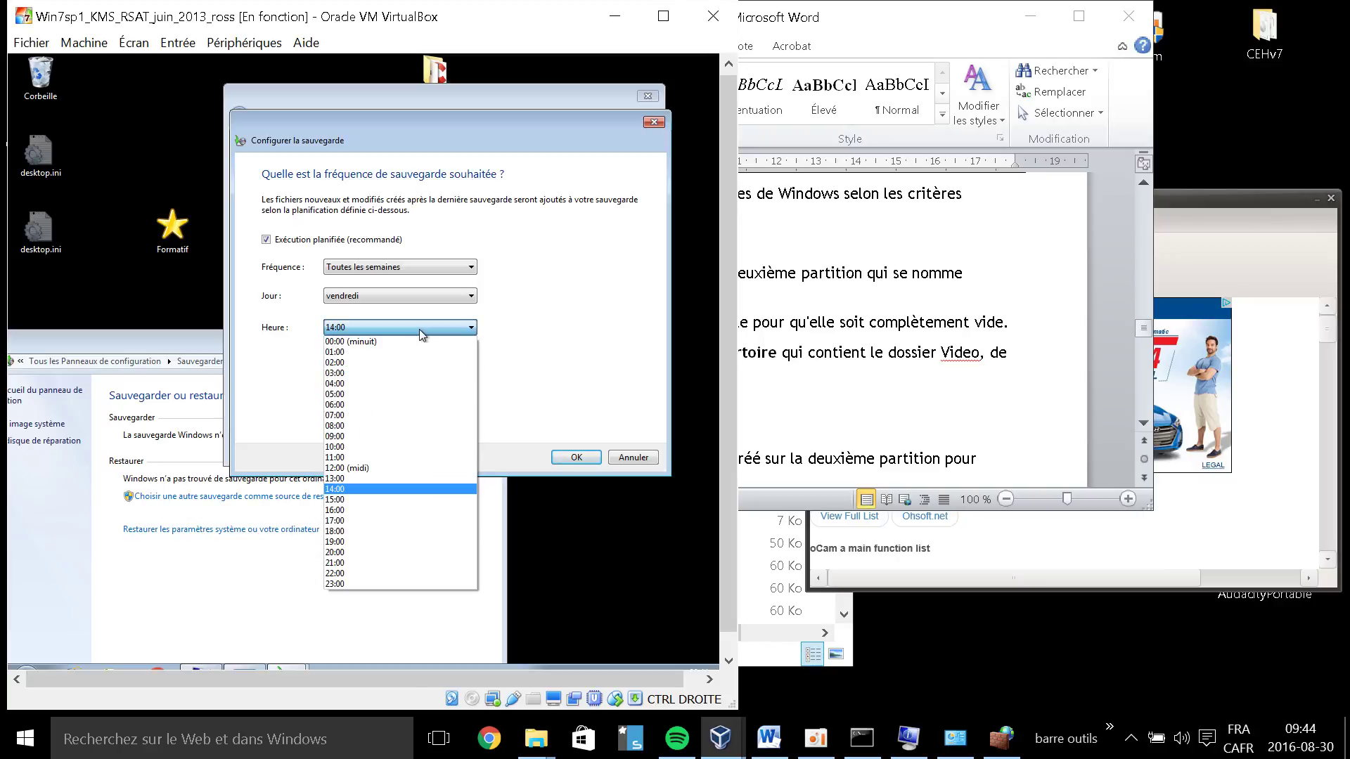
click(399, 490)
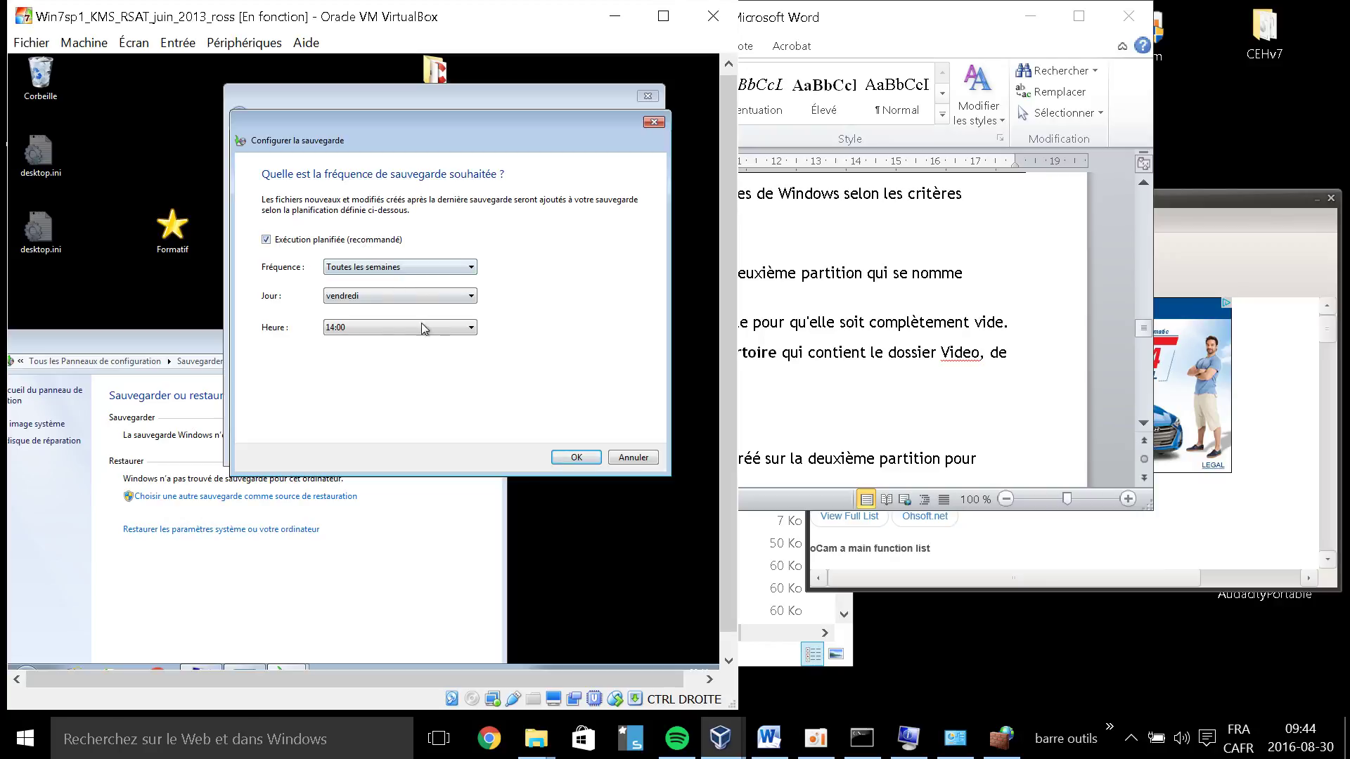
Recheck the required backup time in the Word exercise and move its window aside to uncover the schedule settings
click(818, 21)
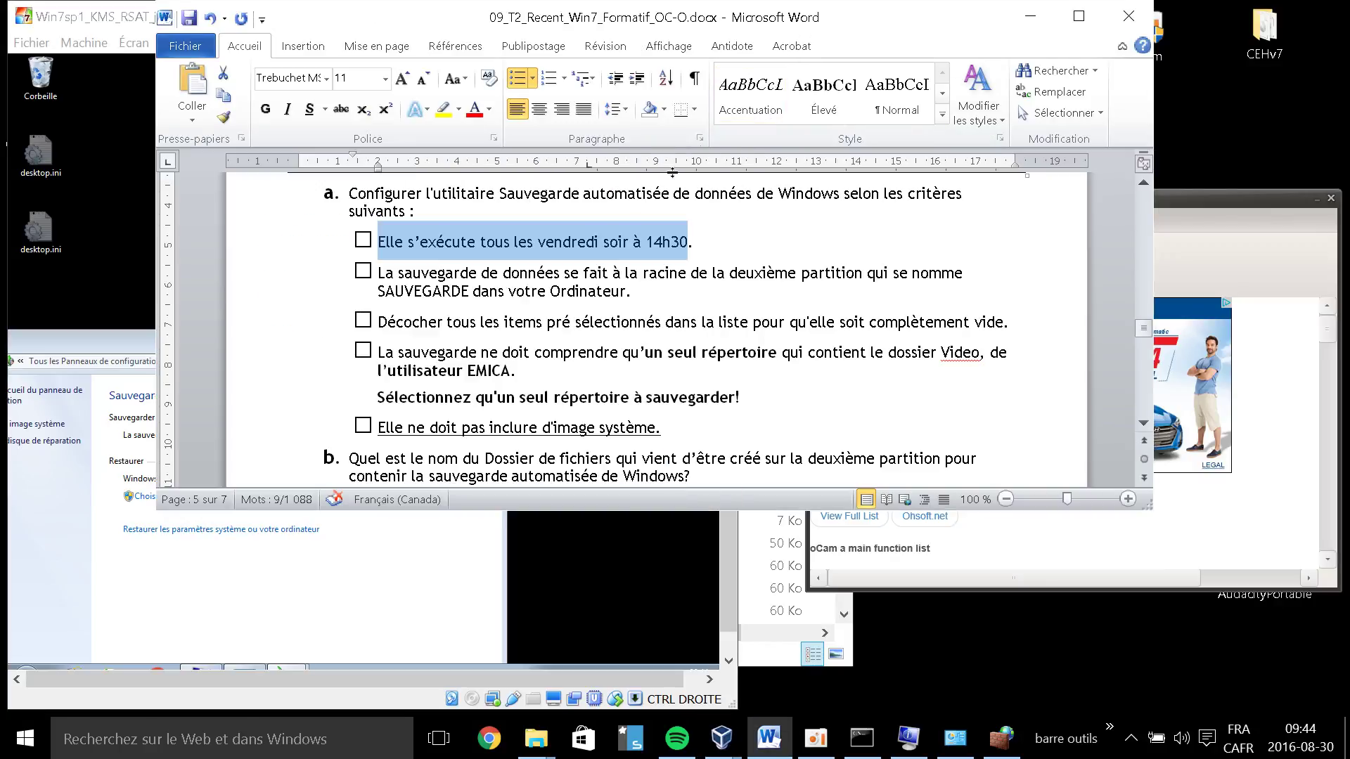
click(665, 242)
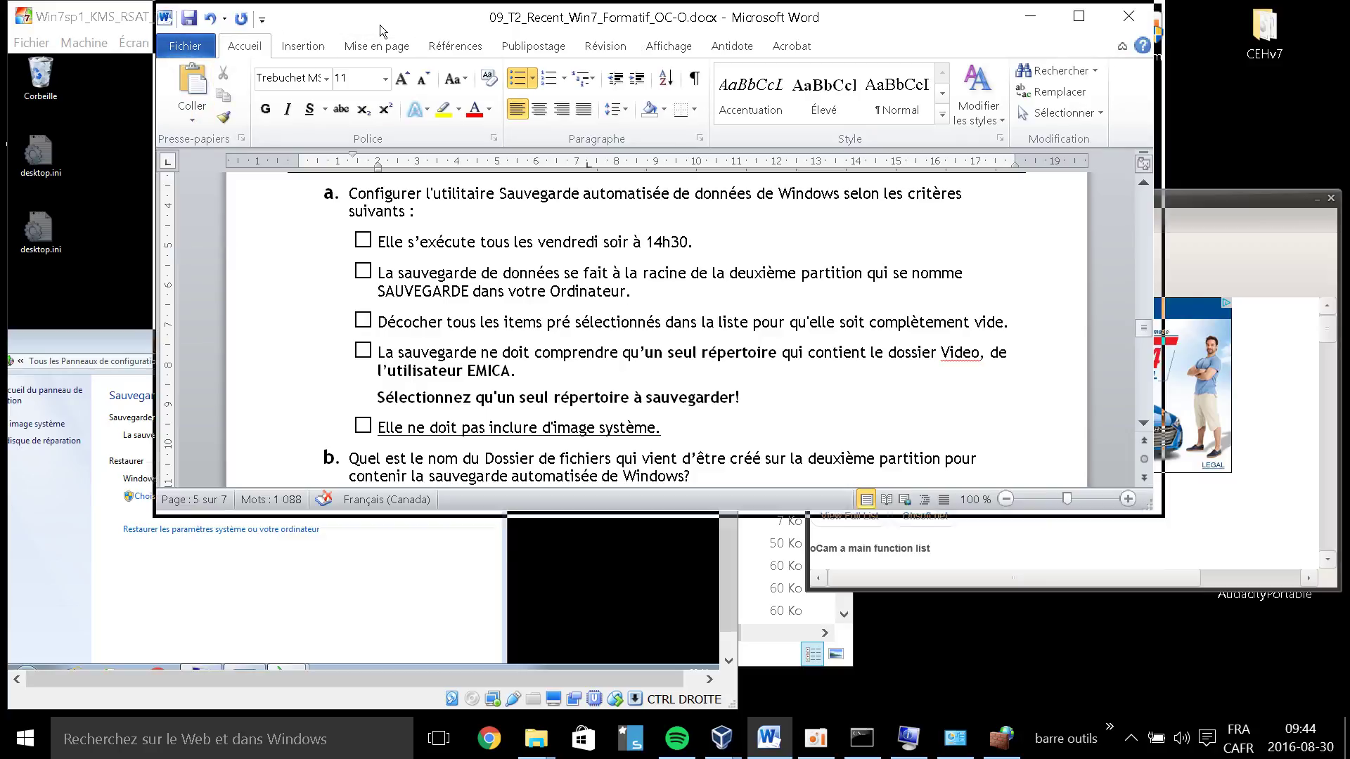
drag(346, 58, 643, 90)
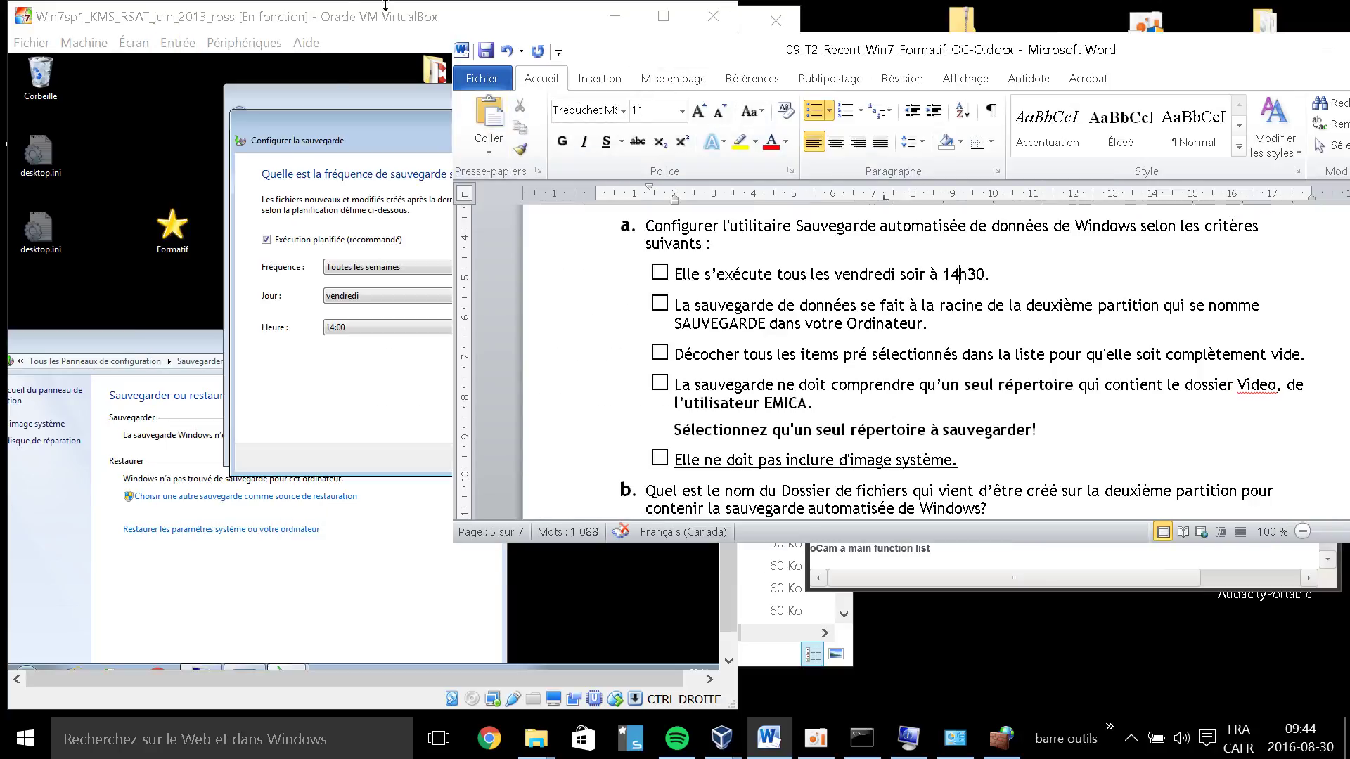
Reselect 14:00 as the backup time in the virtual machine and accept the schedule
click(371, 132)
click(361, 329)
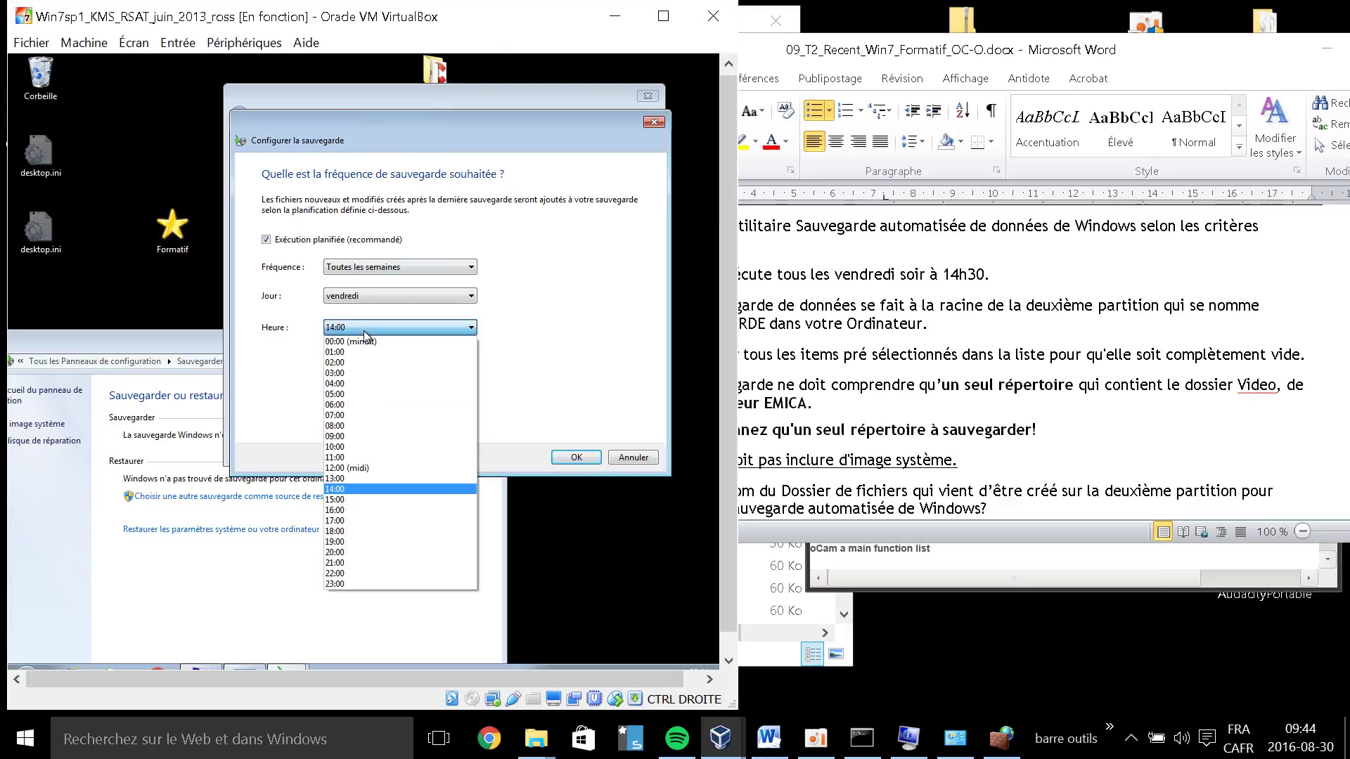
click(367, 489)
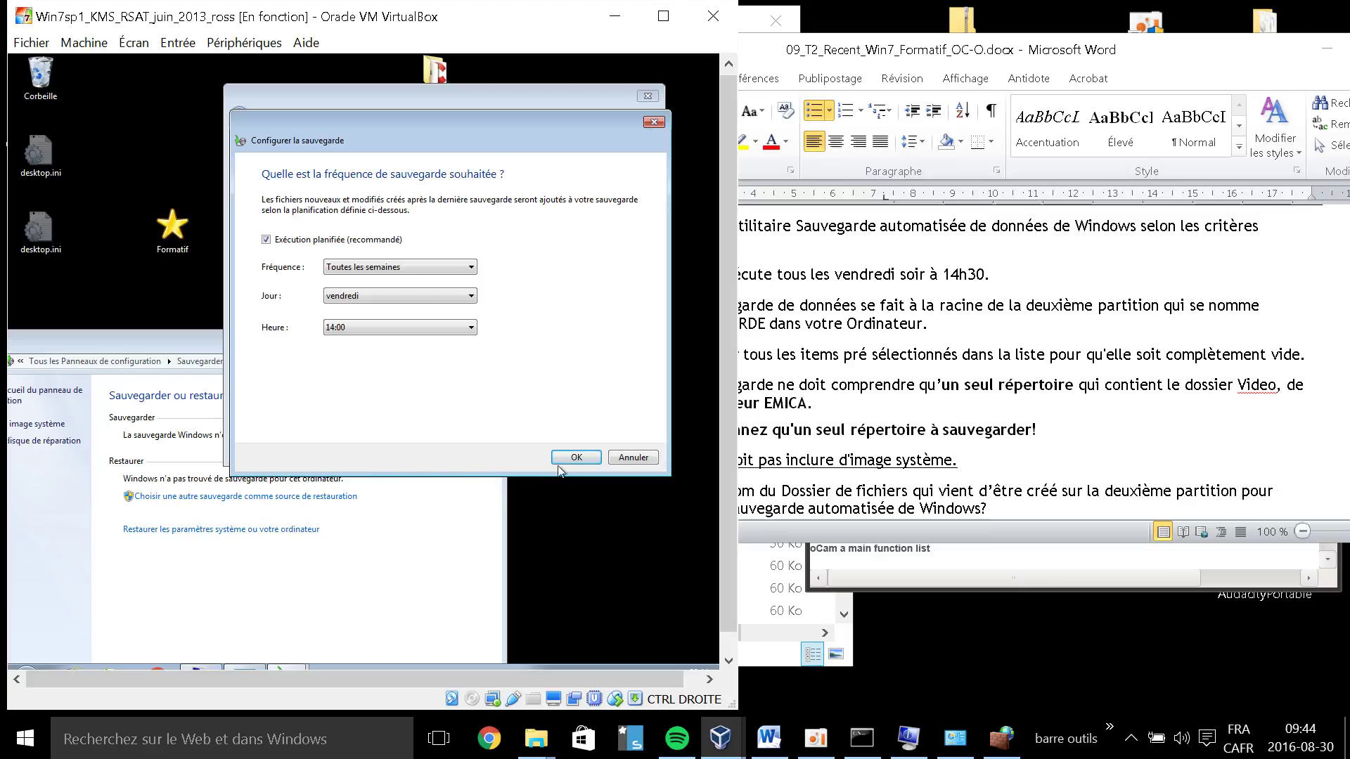
click(574, 457)
Correct the execution time in the Word exercise's first criterion to 14h00
click(968, 275)
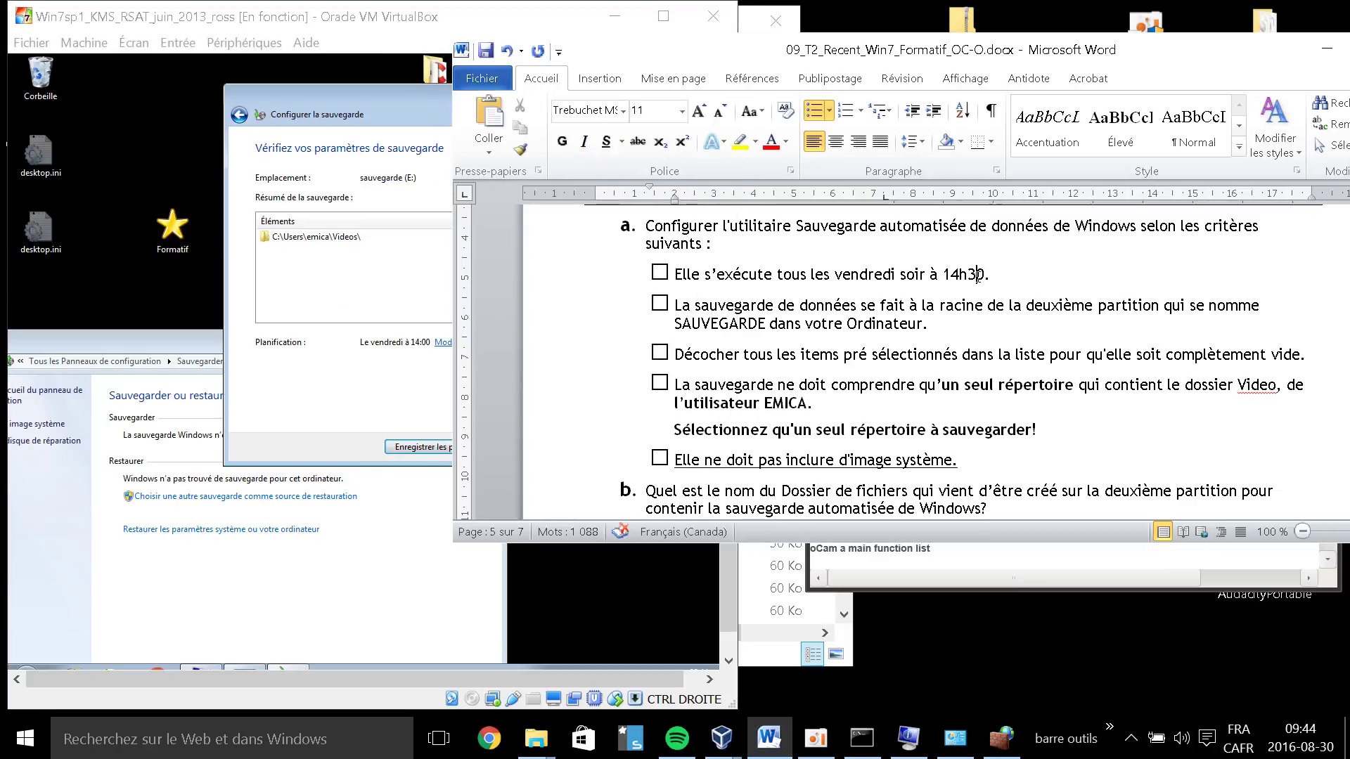
key(Delete)
text(0)
click(1123, 355)
Save the backup settings and run the backup, moving the Sauvegarder et restaurer window fully into view
click(370, 107)
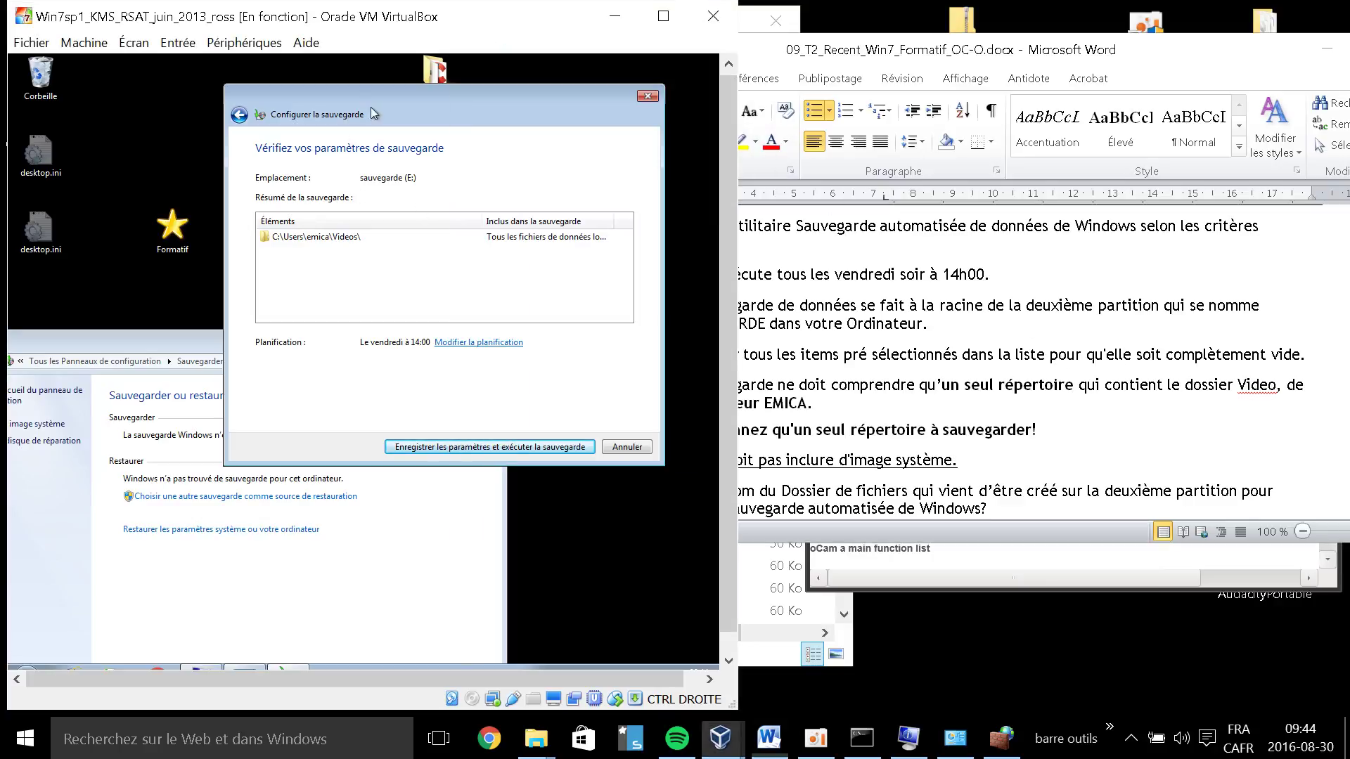
click(516, 448)
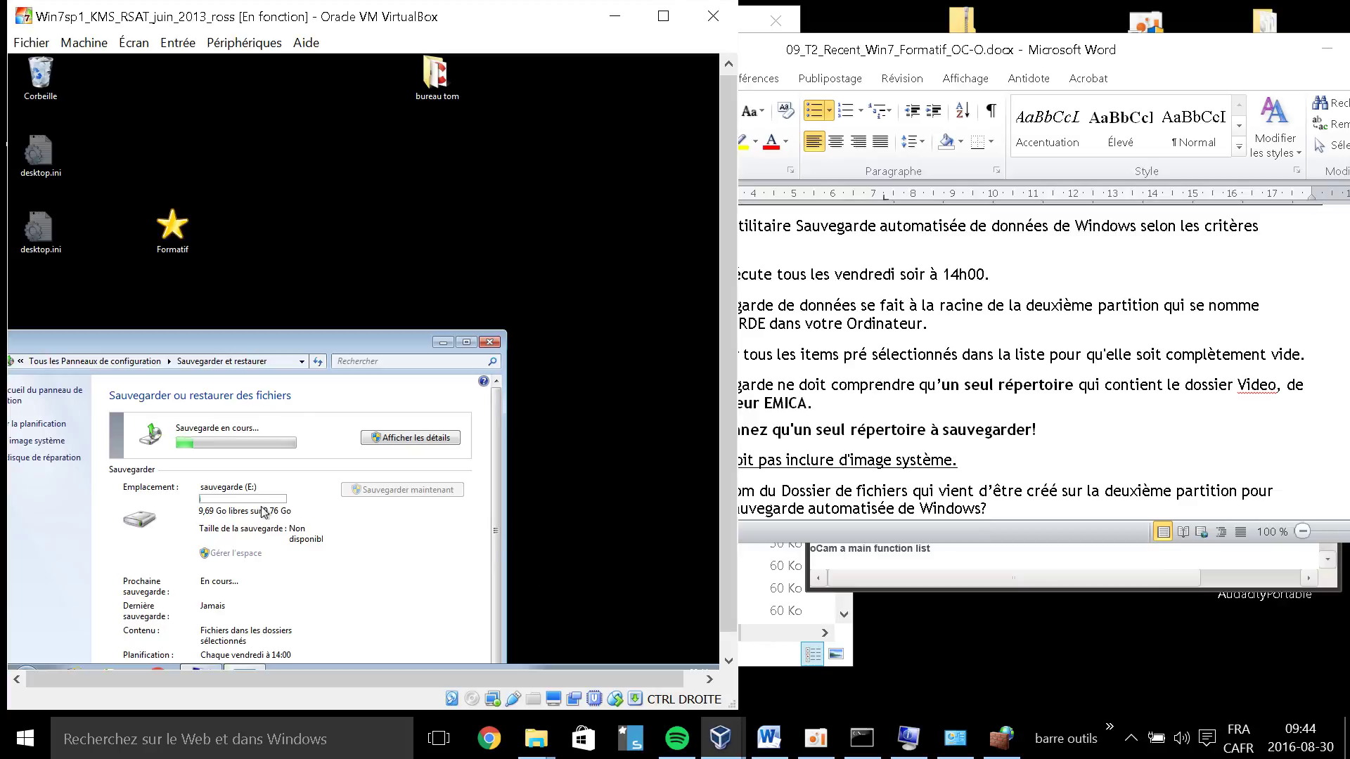
drag(285, 348, 381, 194)
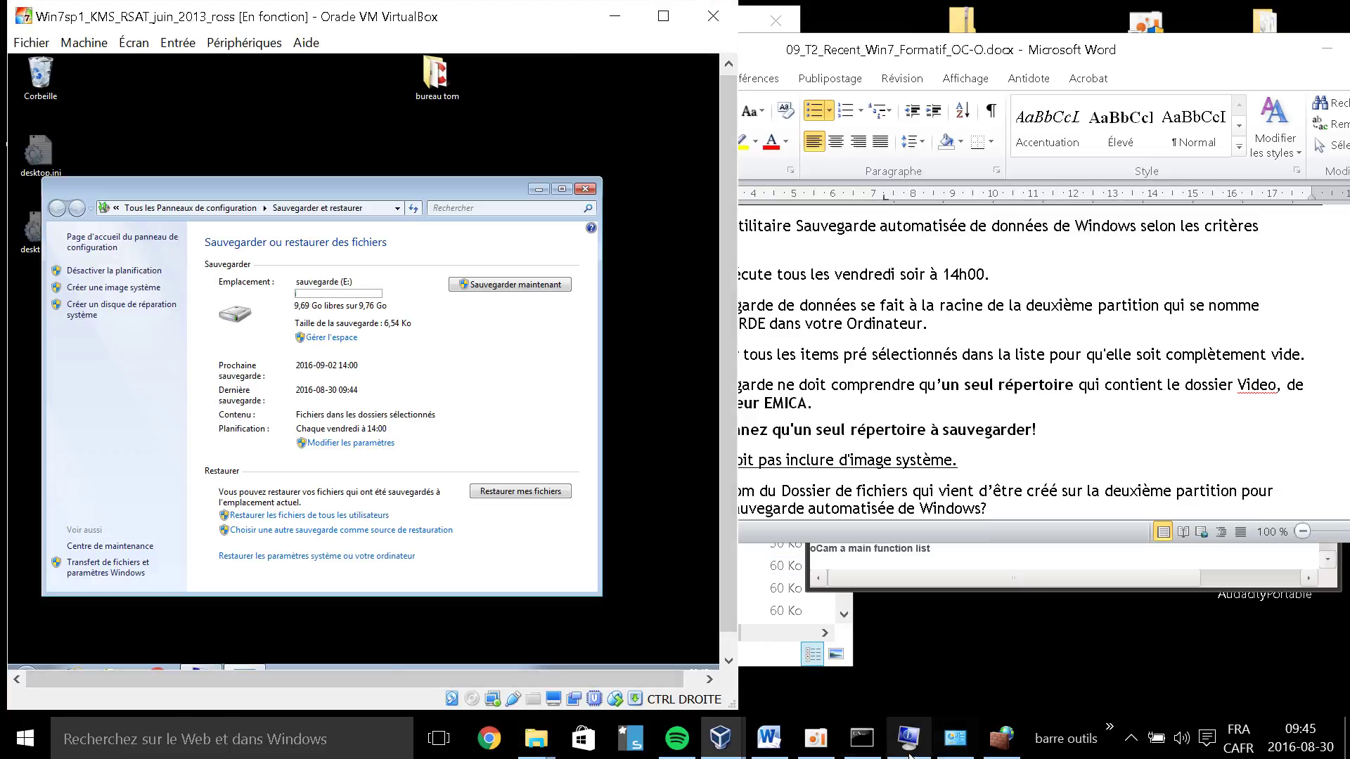
click(815, 739)
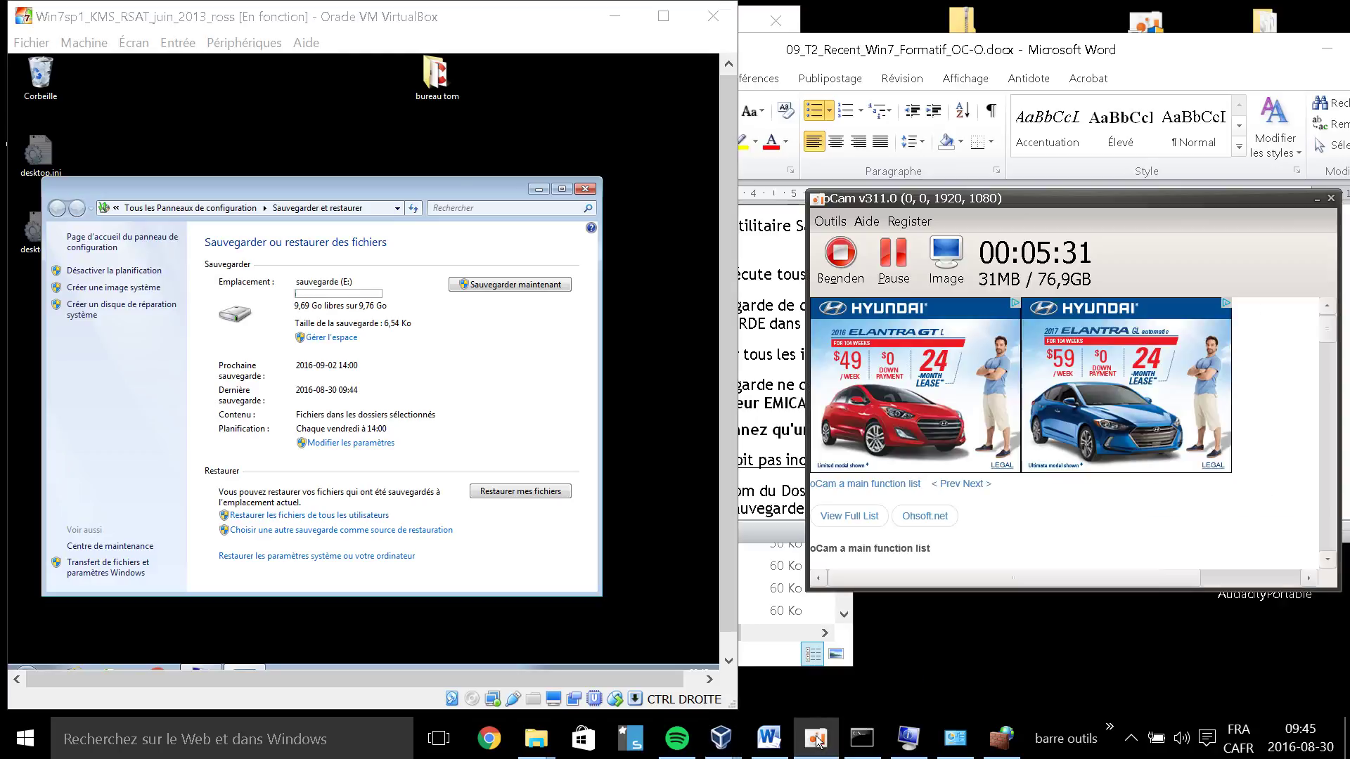